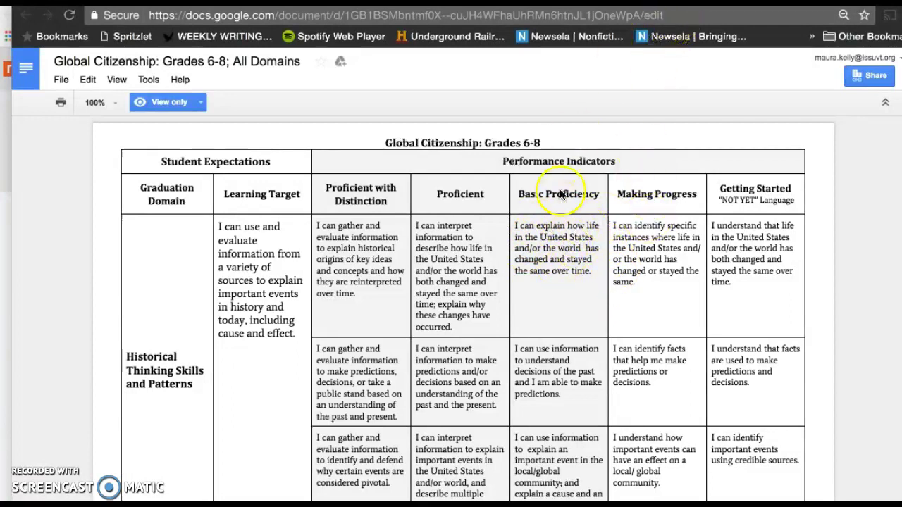
Switch to the PAML Grade 6 literacy expectations document and examine the Central Idea & Summary row
key("ctrl+Tab")
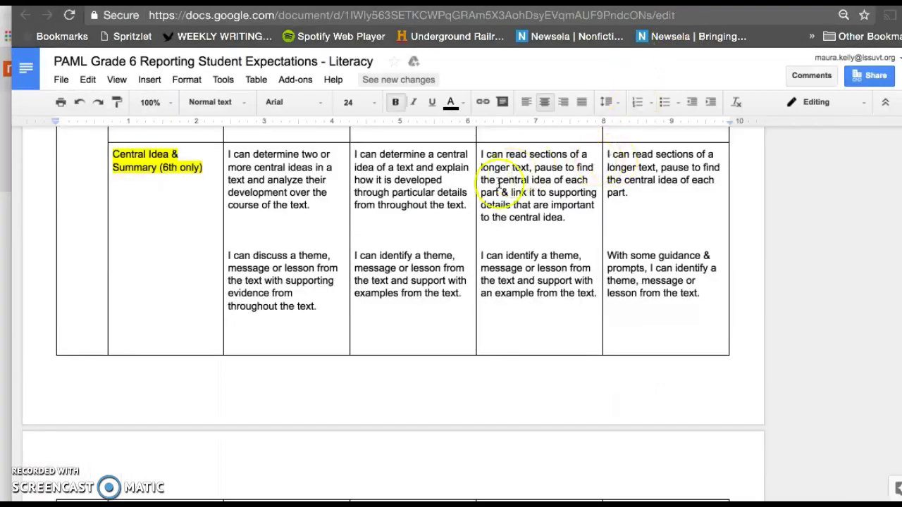
scroll(518, 166, "up", 1)
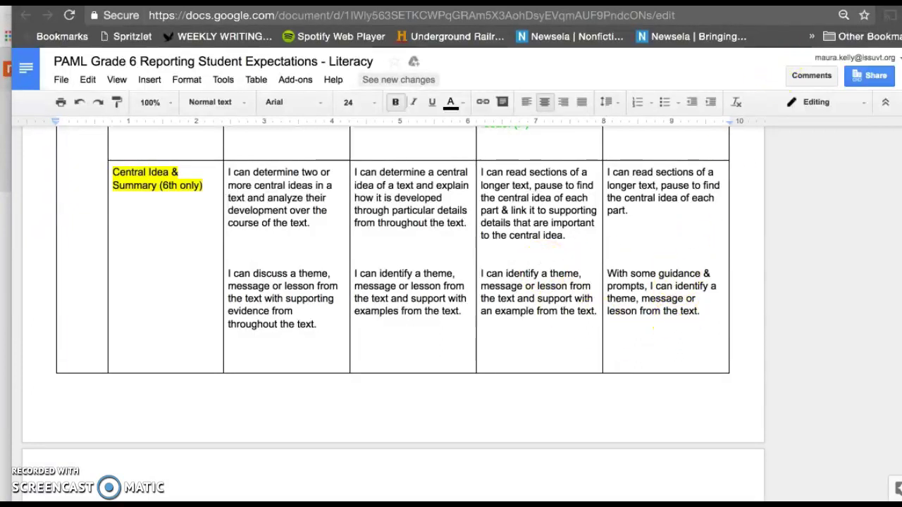
Switch to Schoology and open the Learning Objectives collection in the personal resources
key("ctrl+Tab")
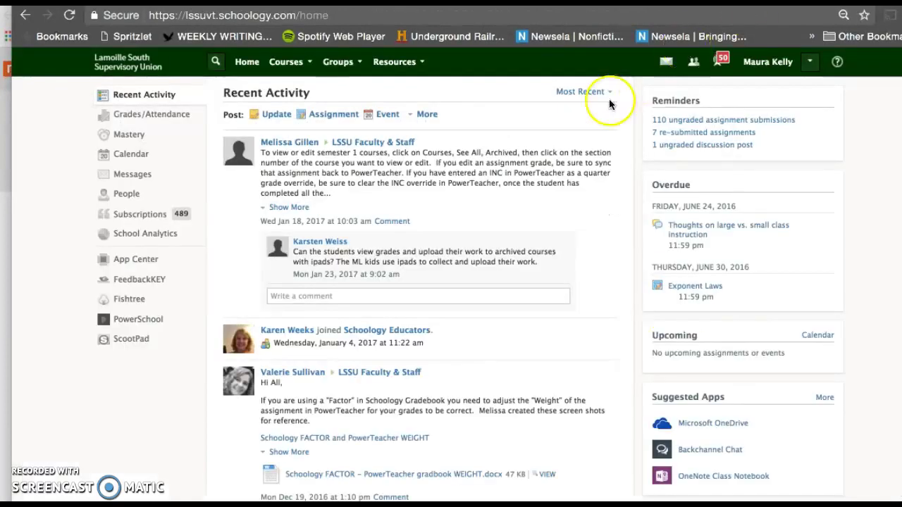
left_click(395, 61)
left_click(404, 91)
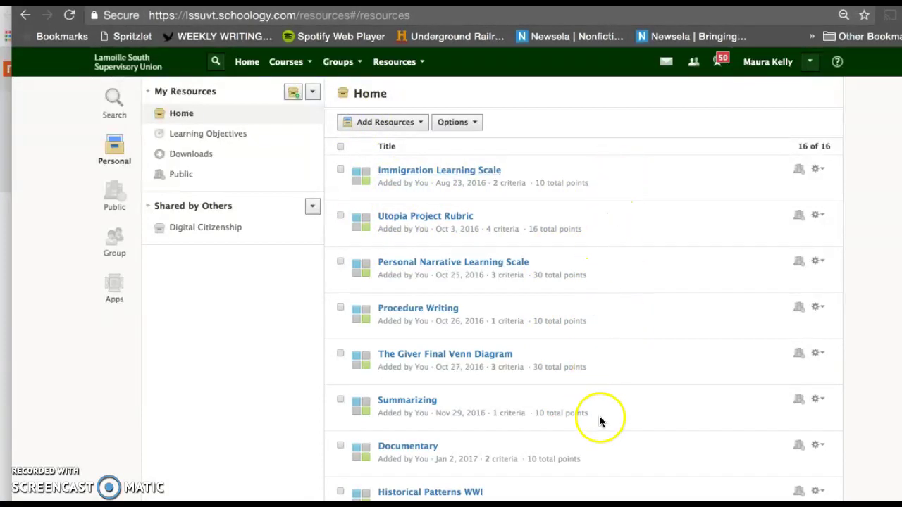
left_click(235, 138)
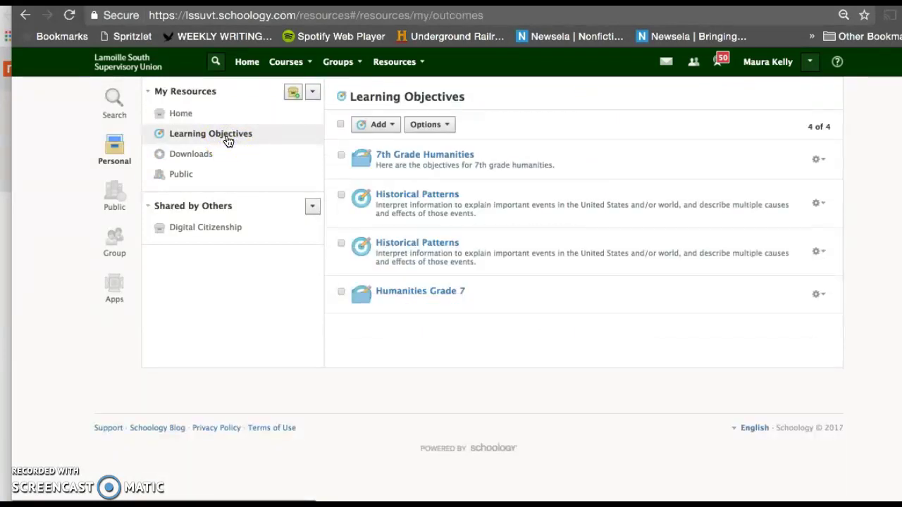
Create a learning objectives folder titled "Humanities Grade 7 2017-2018"
left_click(378, 127)
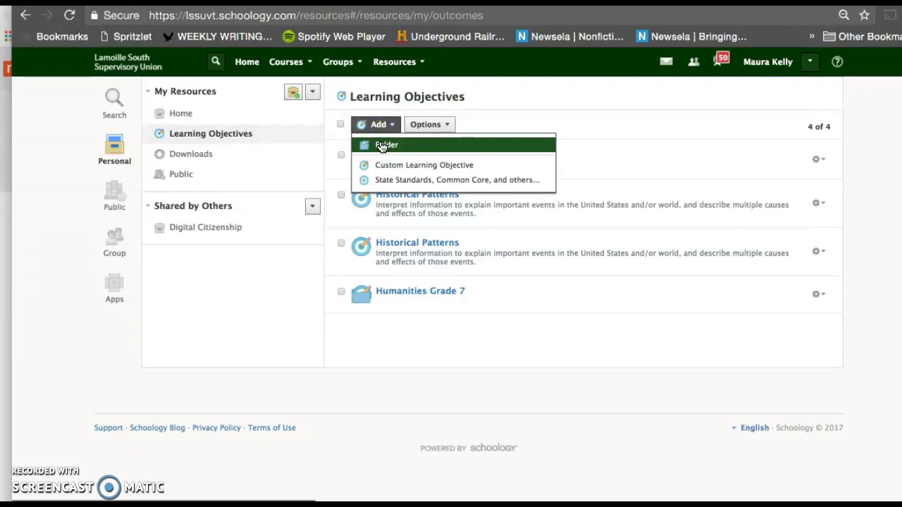
left_click(381, 145)
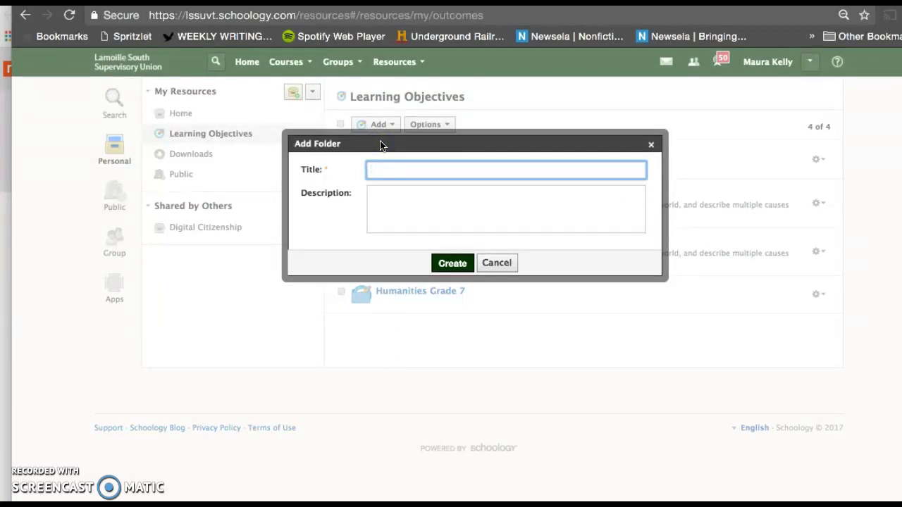
type("Humanities Grade 7 2017-2018")
left_click(451, 264)
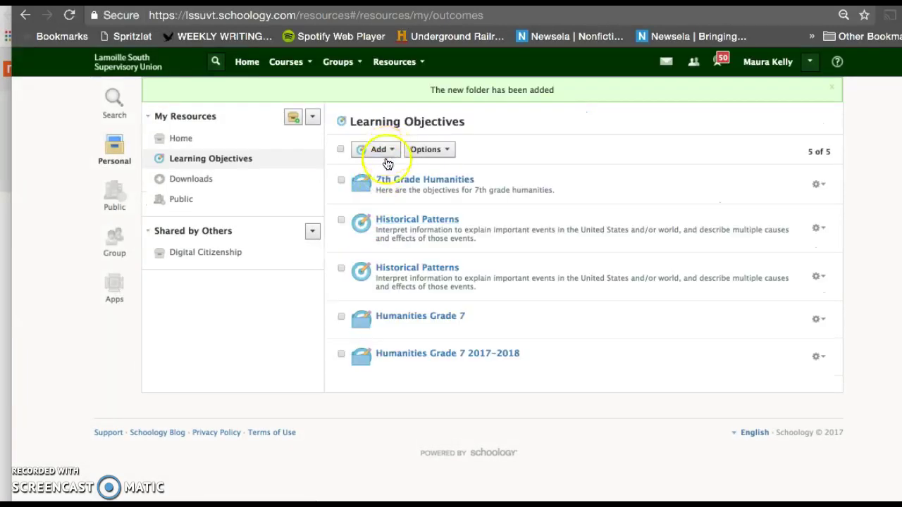
Create a subfolder titled "Quarter 1 Reading" inside the Humanities Grade 7 2017-2018 folder
left_click(407, 359)
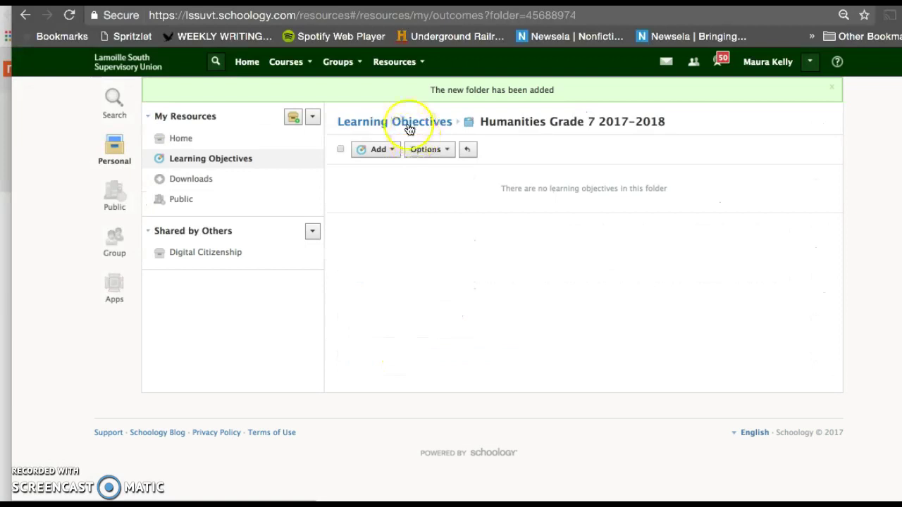
left_click(390, 153)
left_click(393, 170)
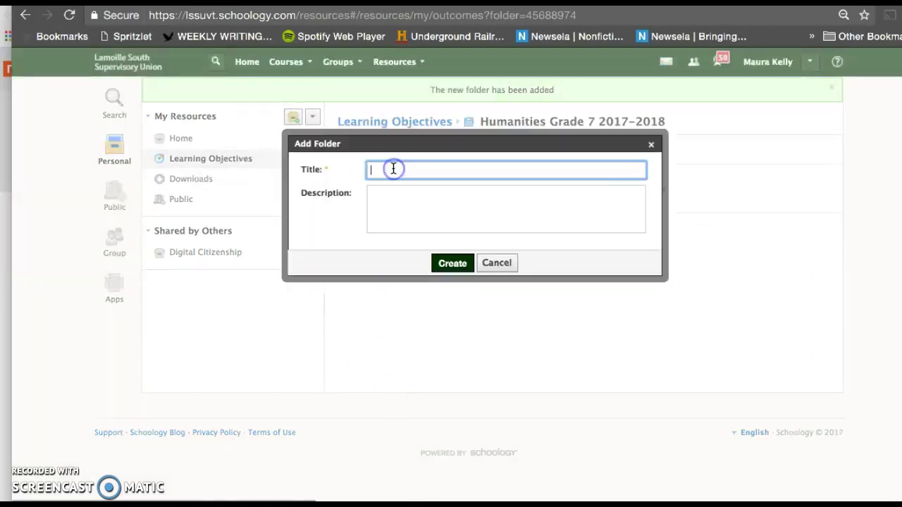
type("Quarter 1 Reading")
left_click(445, 266)
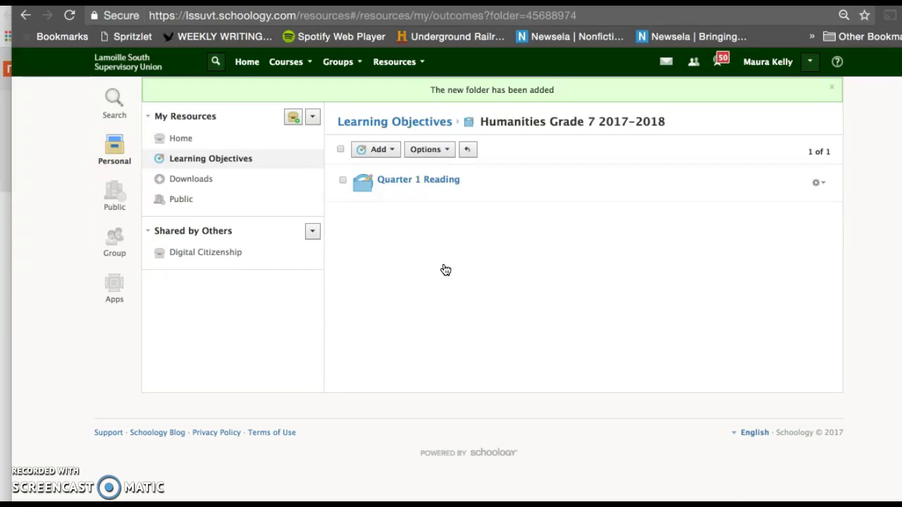
Start a custom learning objective titled "Reading Key Ideas and Summary" in the Quarter 1 Reading folder
left_click(403, 181)
left_click(388, 157)
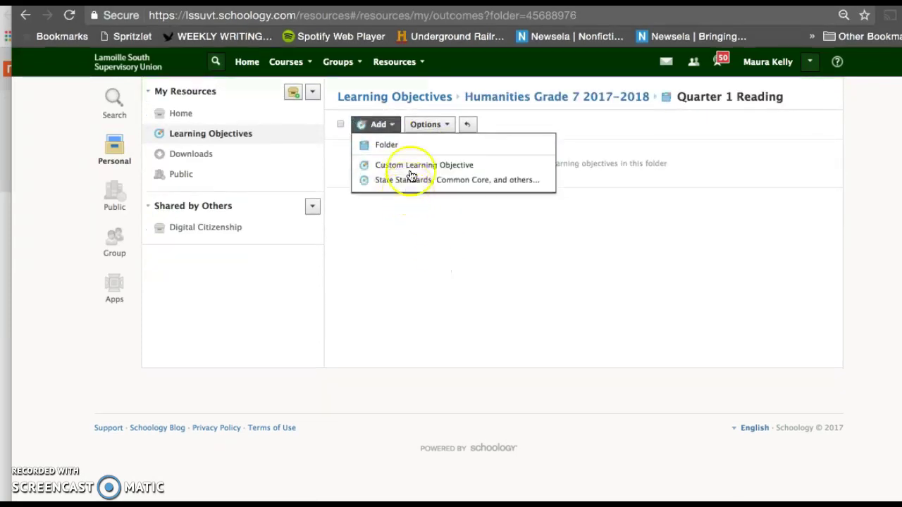
left_click(411, 168)
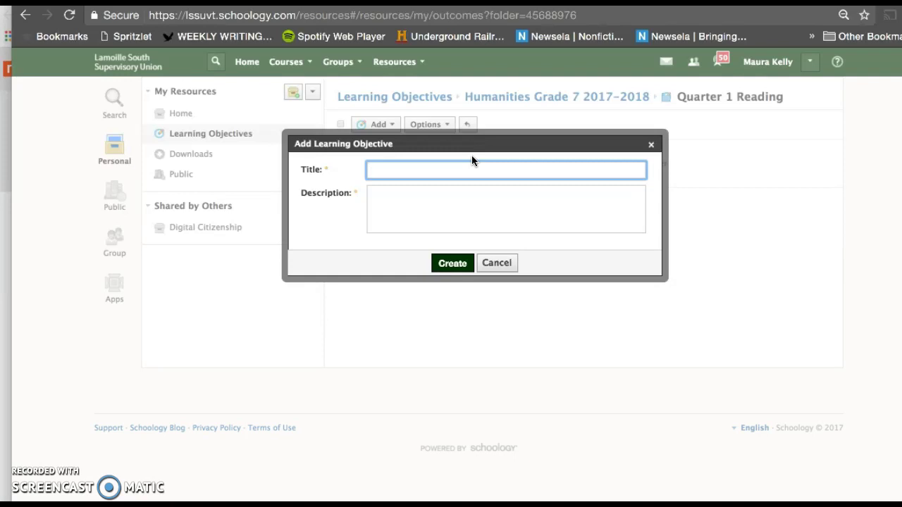
type("Reading Key Ideas and Summary")
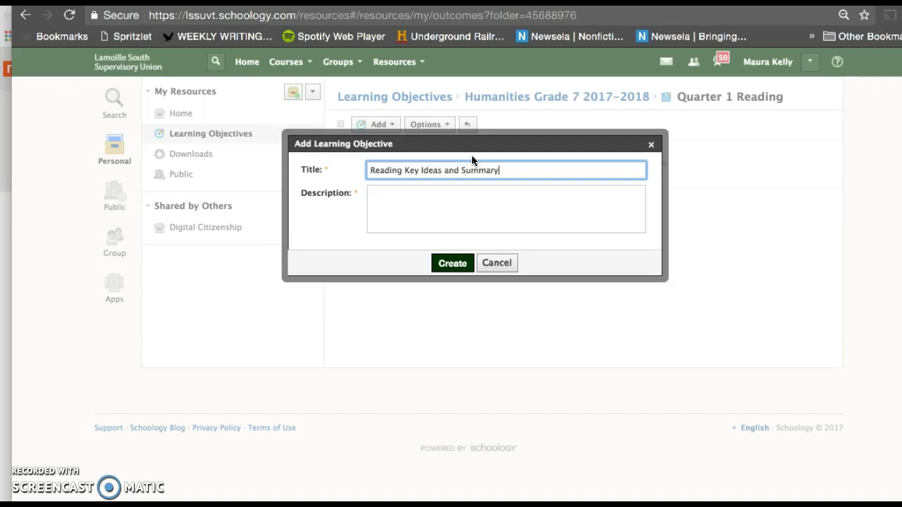
Copy the last column's Central Idea & Summary statements from the literacy document into the learning objective's description
left_click(515, 201)
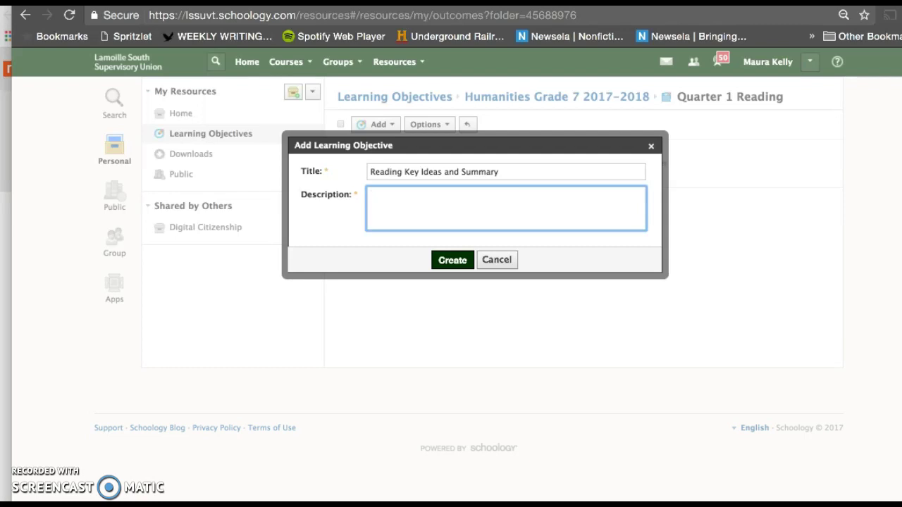
left_click(718, 3)
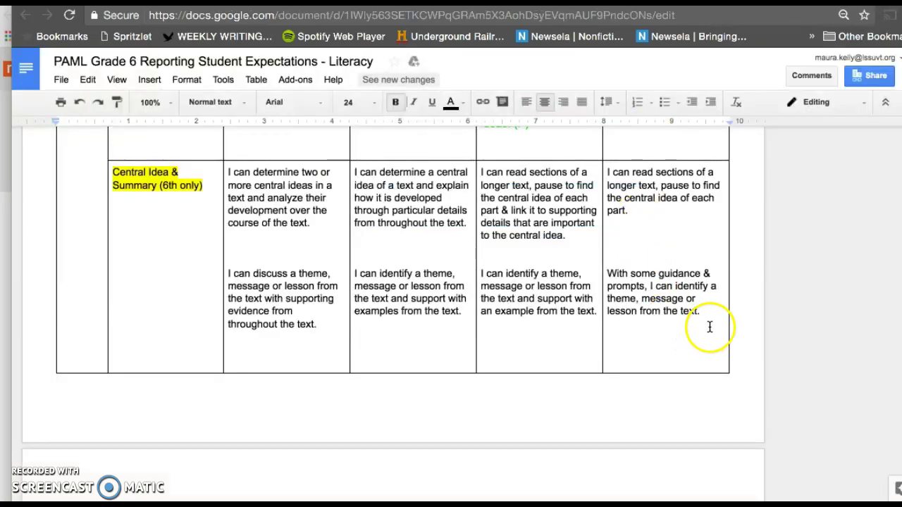
left_click_drag(711, 319, 606, 173)
key("super+c")
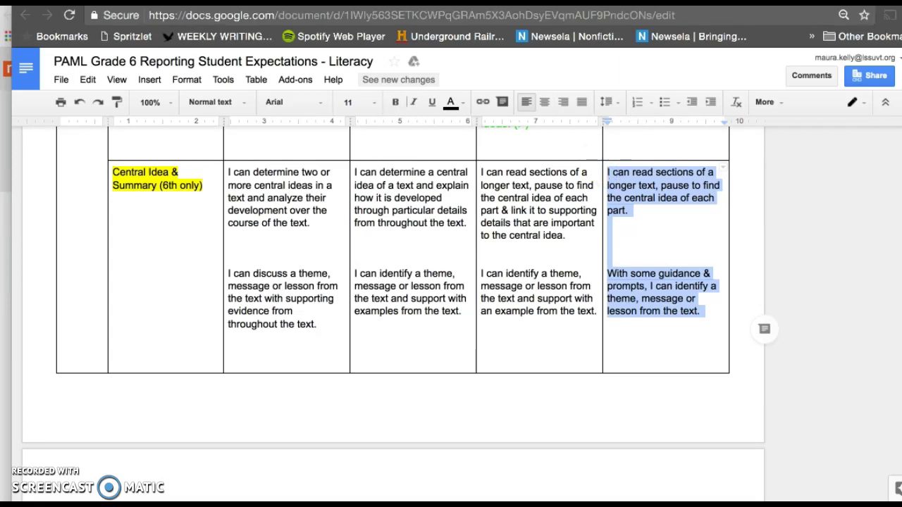
left_click(593, 3)
key("super+v")
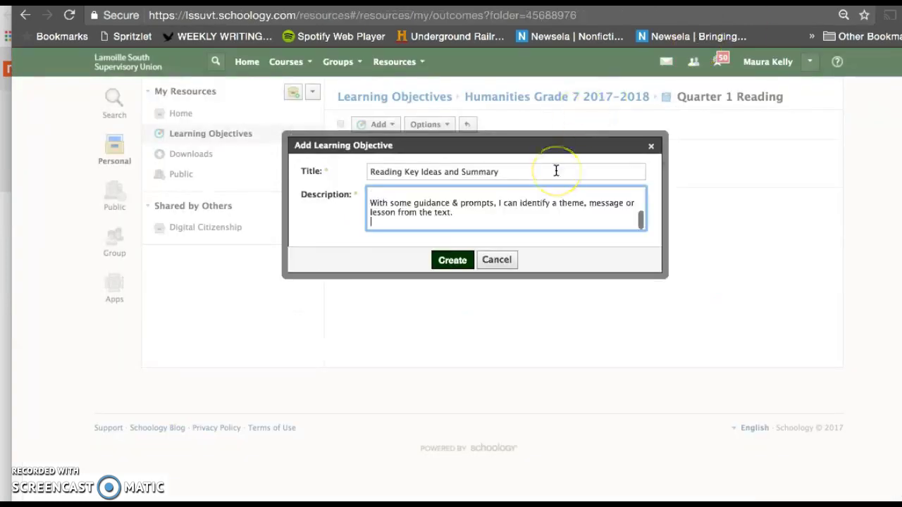
Remove the extra blank lines from the pasted description and create the learning objective
scroll(519, 212, "up", 3)
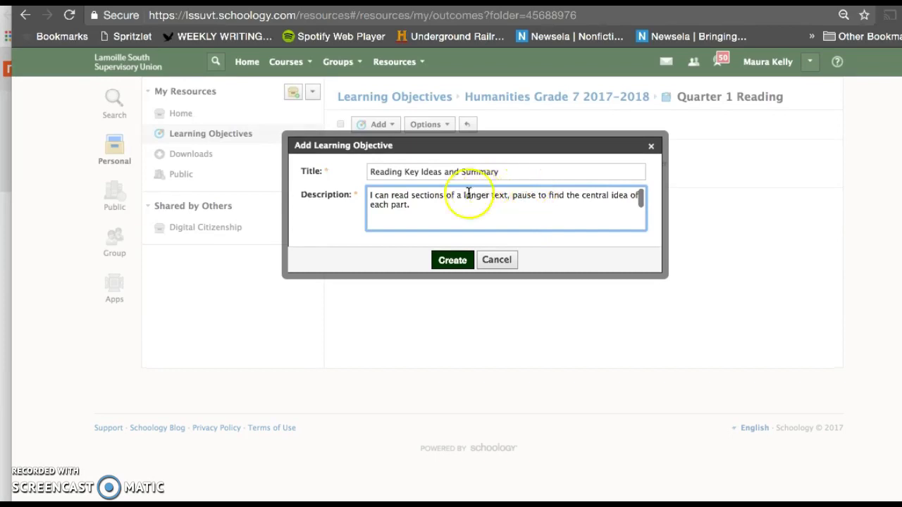
scroll(455, 199, "down", 2)
left_click(391, 210)
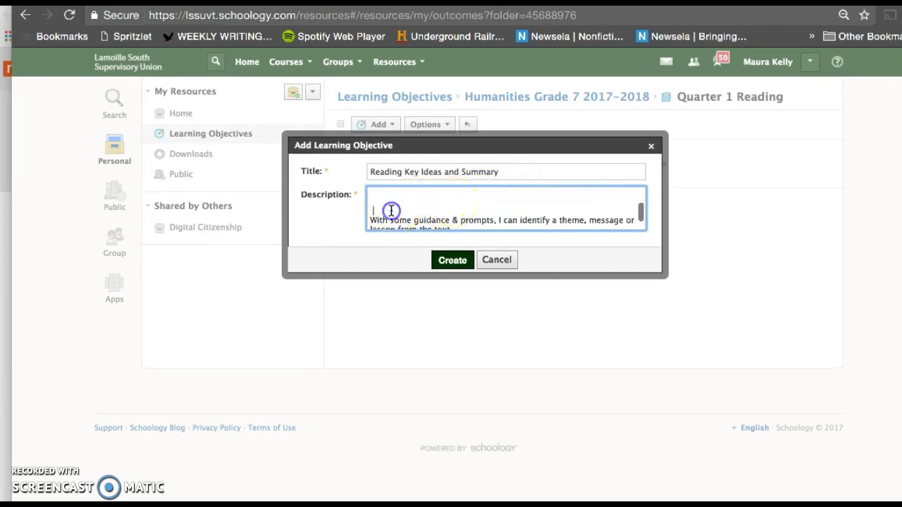
scroll(392, 210, "down", 2)
left_click(376, 222)
scroll(390, 215, "up", 2)
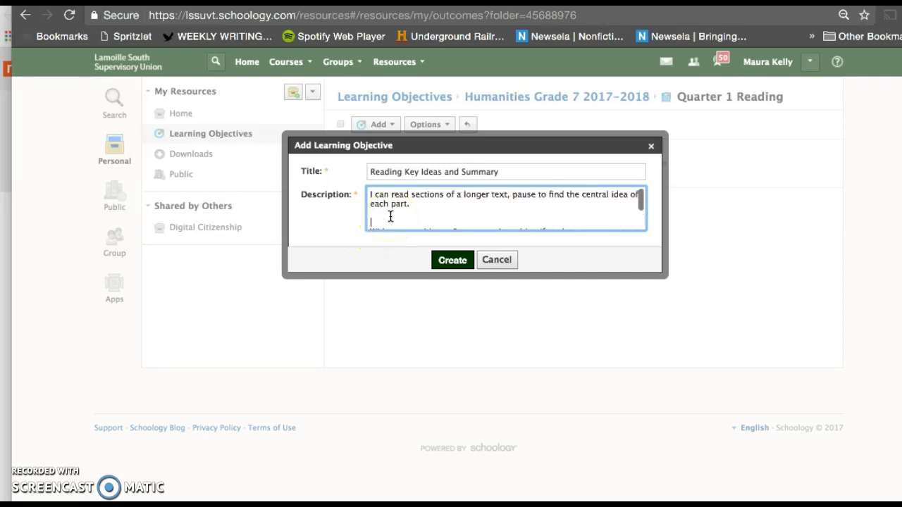
left_click(444, 261)
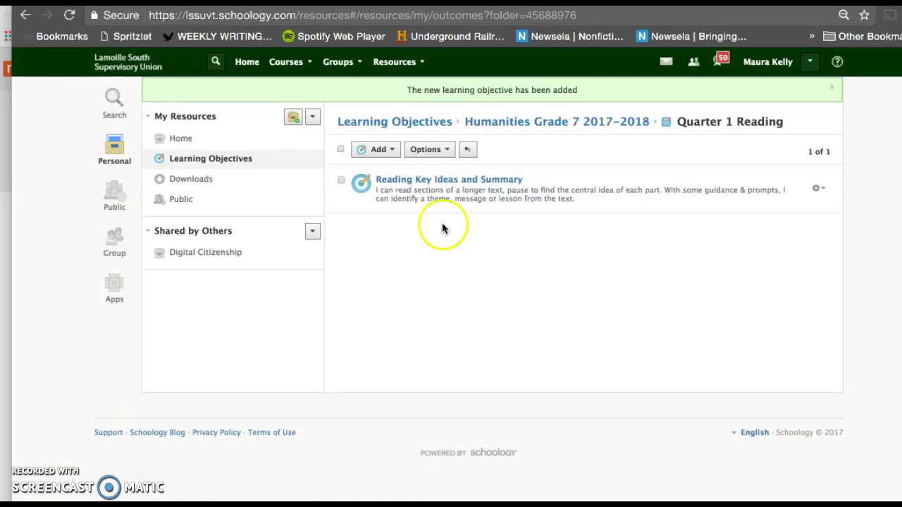
Open the Reading Key Ideas and Summary objective to review its title and description, and close it without changes
left_click(434, 182)
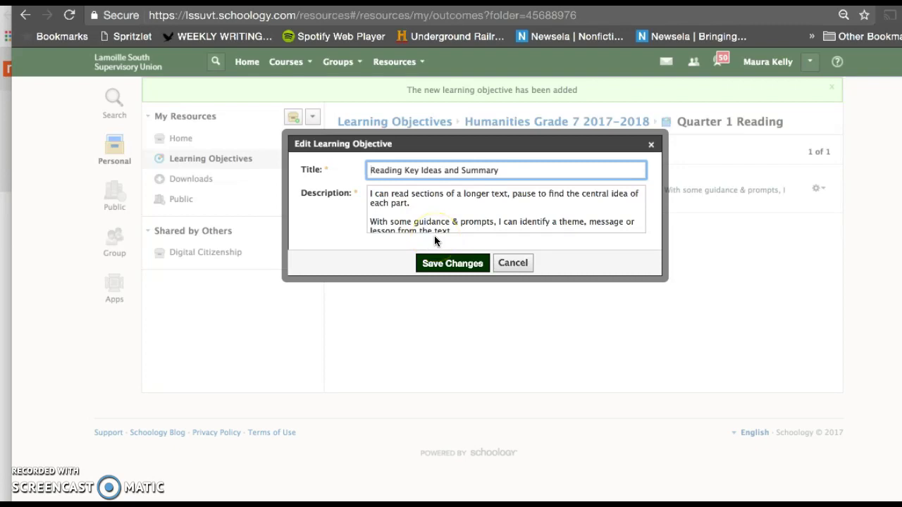
left_click(657, 147)
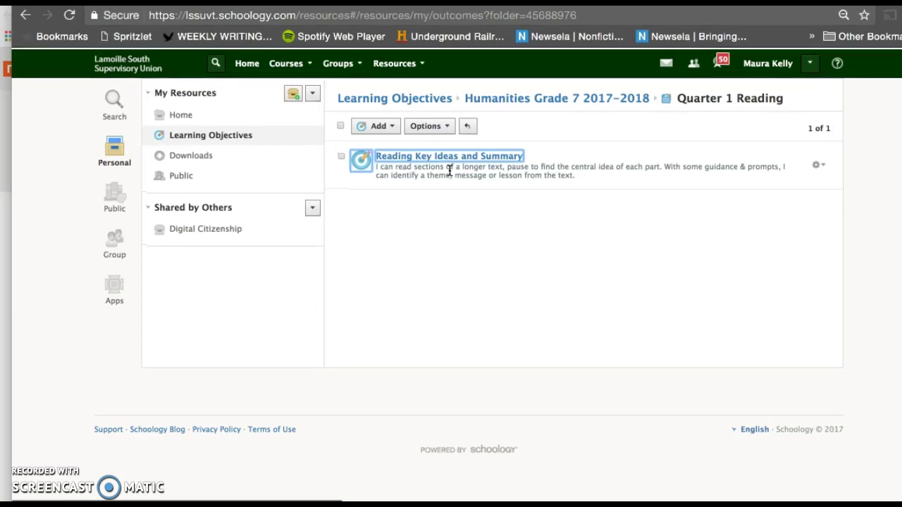
left_click(467, 156)
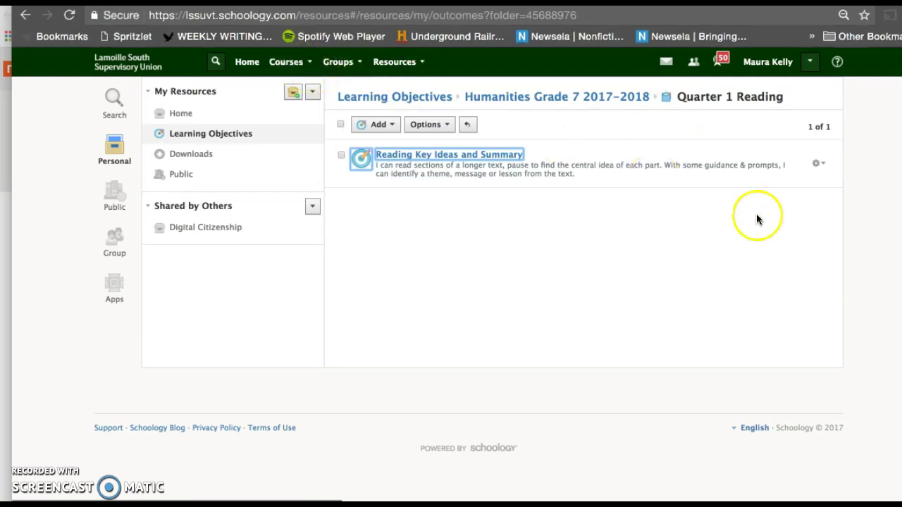
Examine the copy options for the Reading Key Ideas and Summary objective and close them without copying
left_click(817, 164)
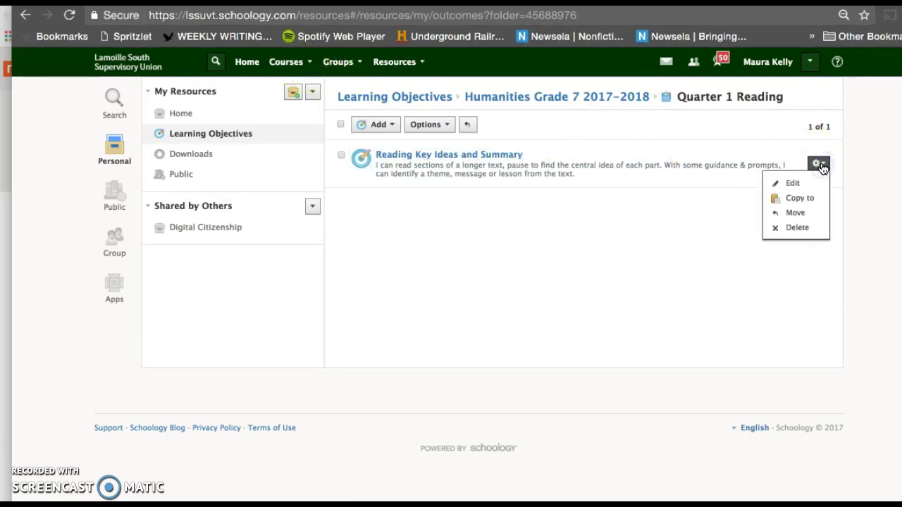
left_click(815, 198)
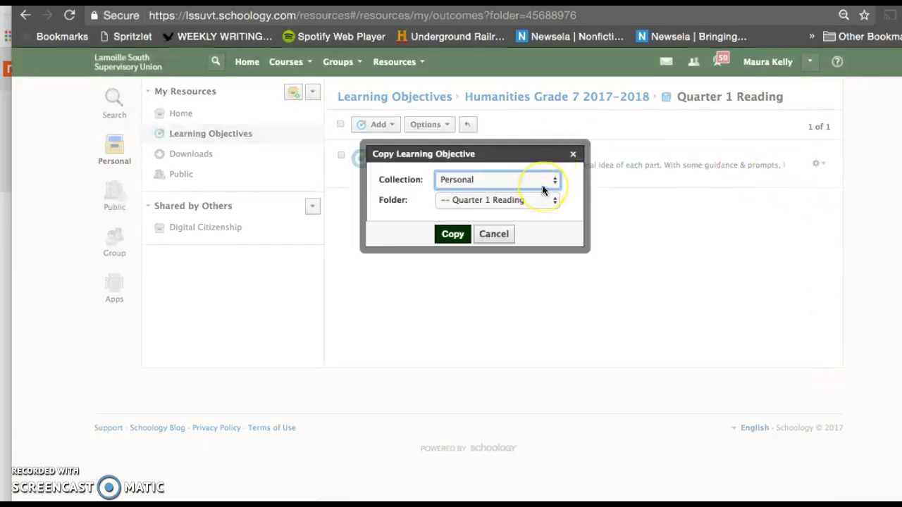
left_click(514, 200)
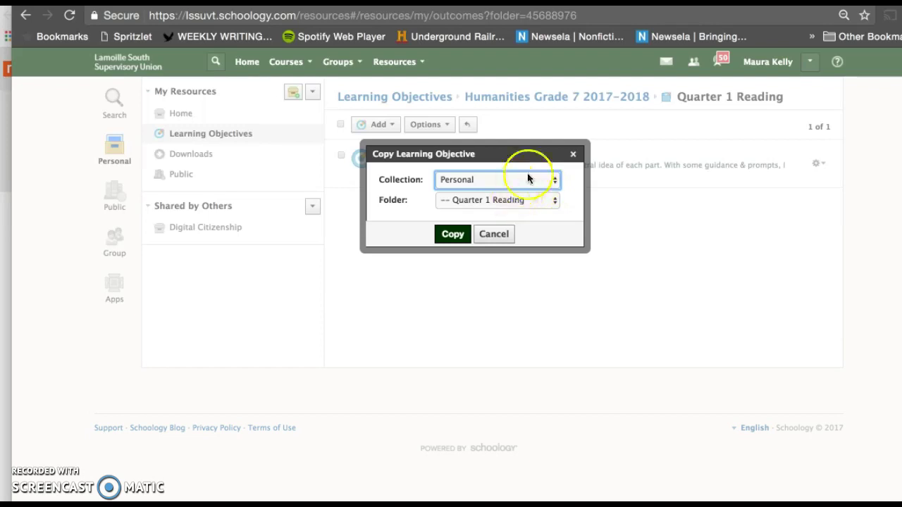
left_click(573, 153)
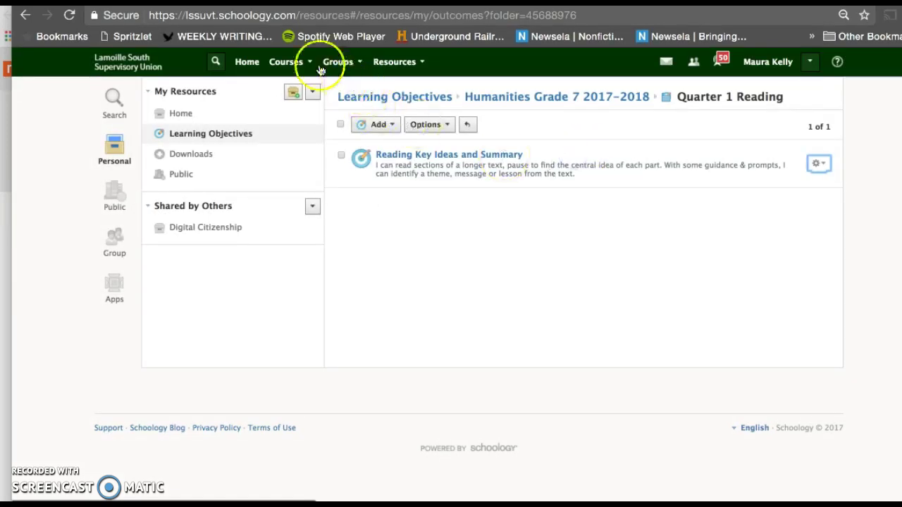
Start a new assignment named "Chapter Reading Summary" in the Humanities 7: Section 6 course
left_click(291, 65)
left_click(300, 90)
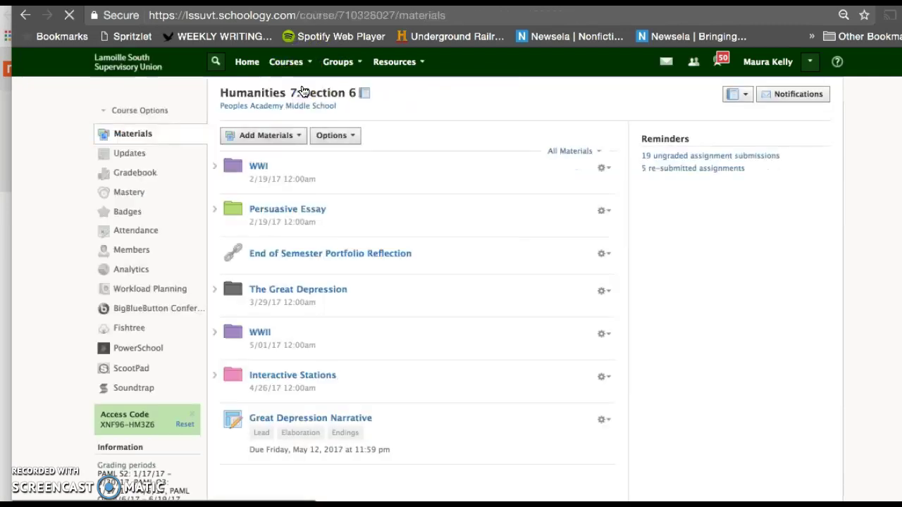
left_click(251, 139)
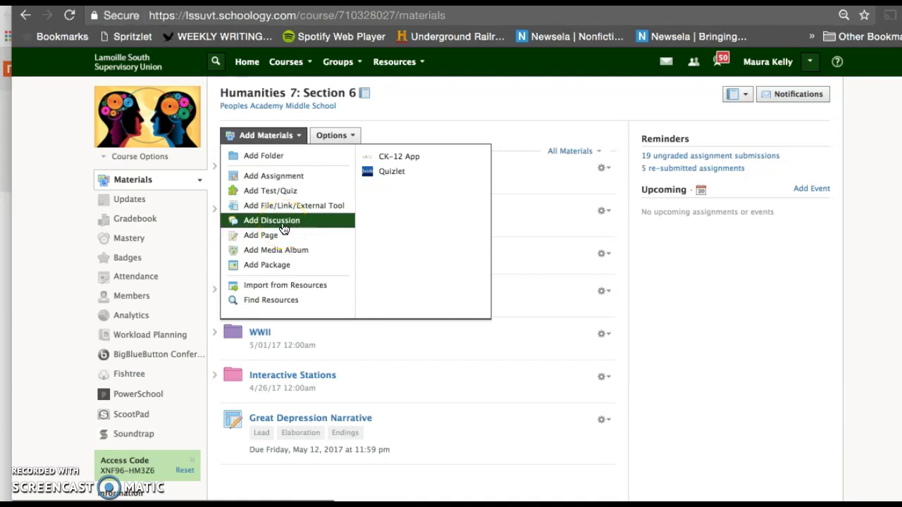
left_click(284, 176)
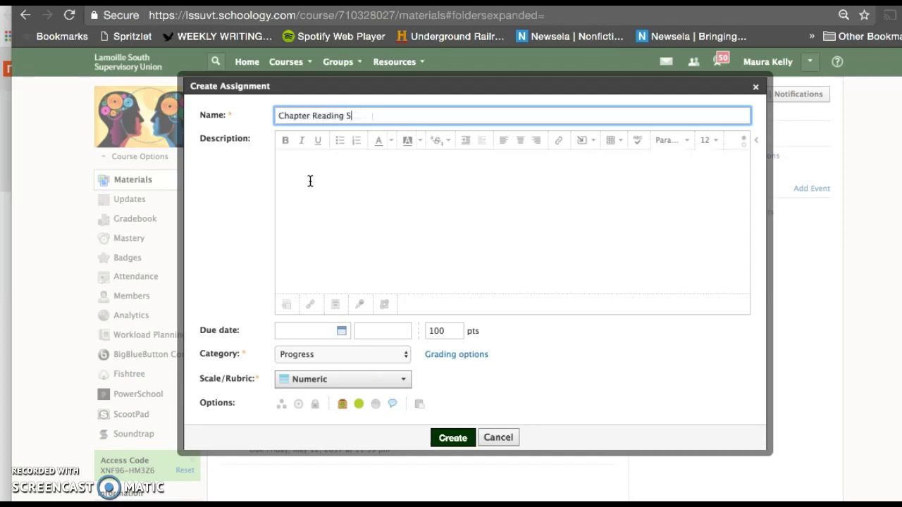
key("BackSpace")
Set the assignment's due date to 6/22/17 and keep its category as Progress
left_click(323, 331)
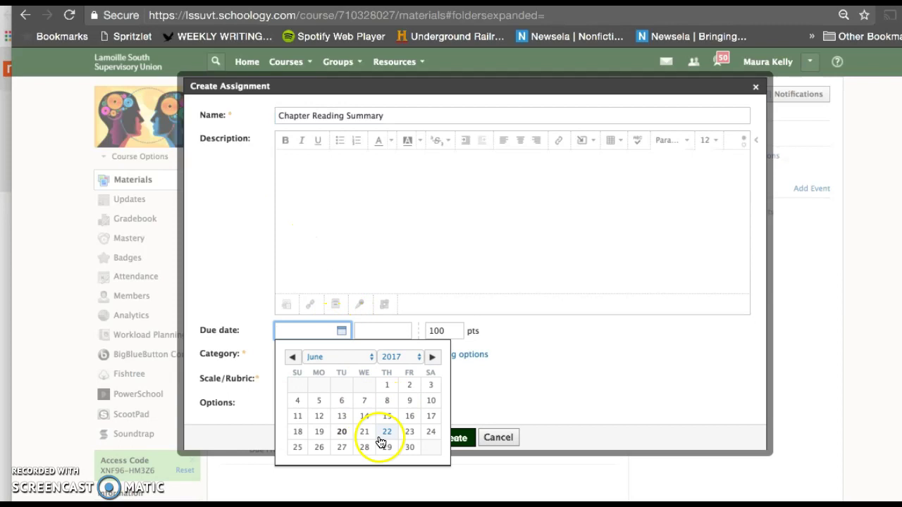
left_click(387, 432)
left_click(353, 354)
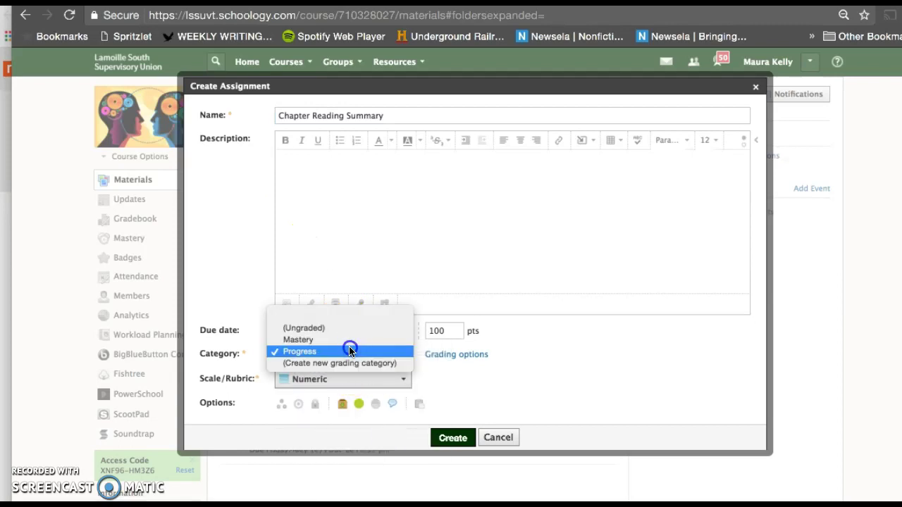
left_click(353, 349)
scroll(459, 345, "down", 1)
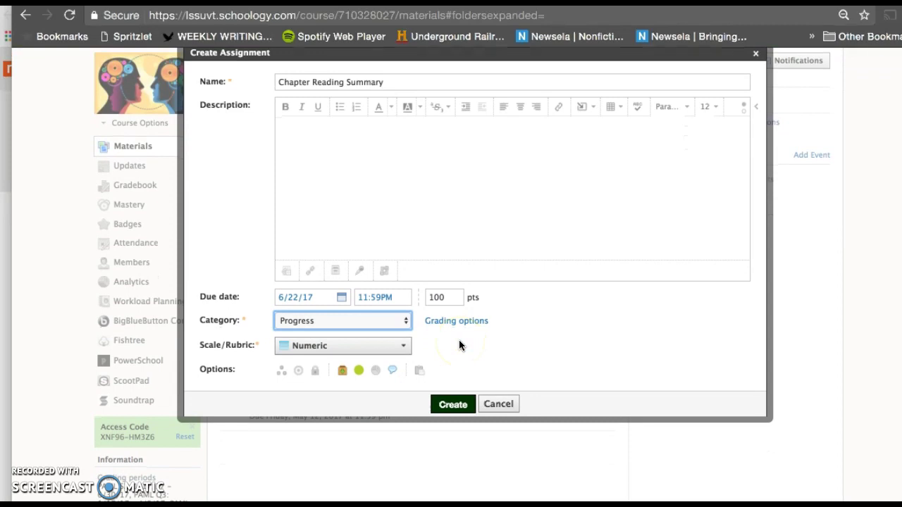
Set the Chapter Reading Summary assignment's scale to LSSU Learning Scale
left_click(384, 352)
left_click(383, 348)
left_click(382, 348)
left_click_drag(384, 354, 378, 415)
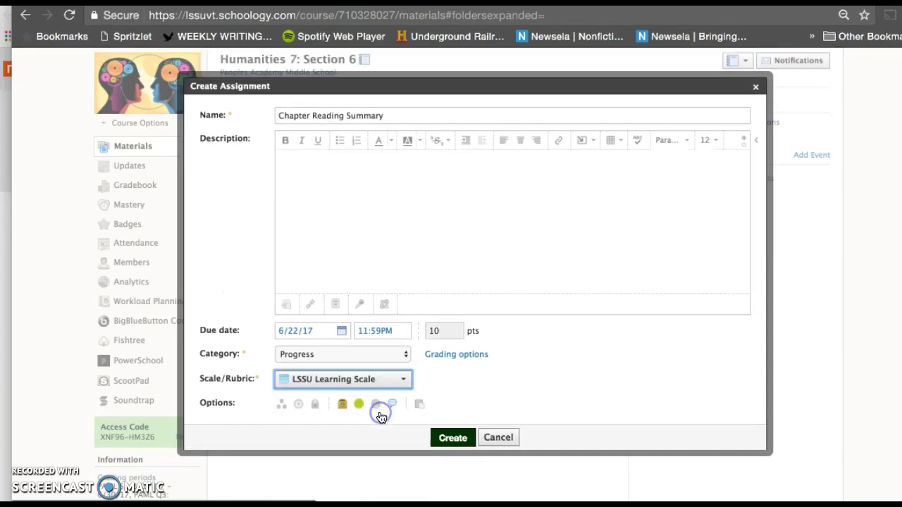
Attach the personal Humanities Grade 7 2017-2018 Quarter 1 Reading objective "Reading Key Ideas and Summary" to the assignment and create the assignment
scroll(526, 368, "down", 1)
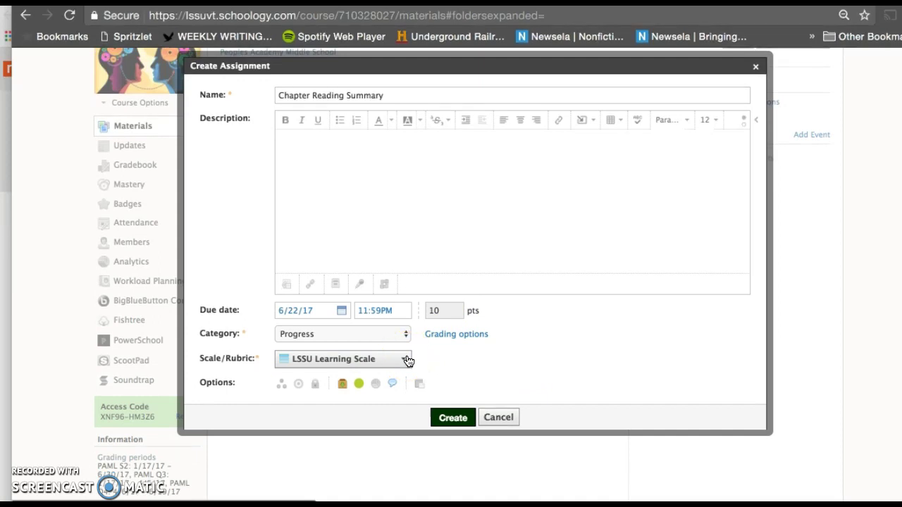
left_click(299, 385)
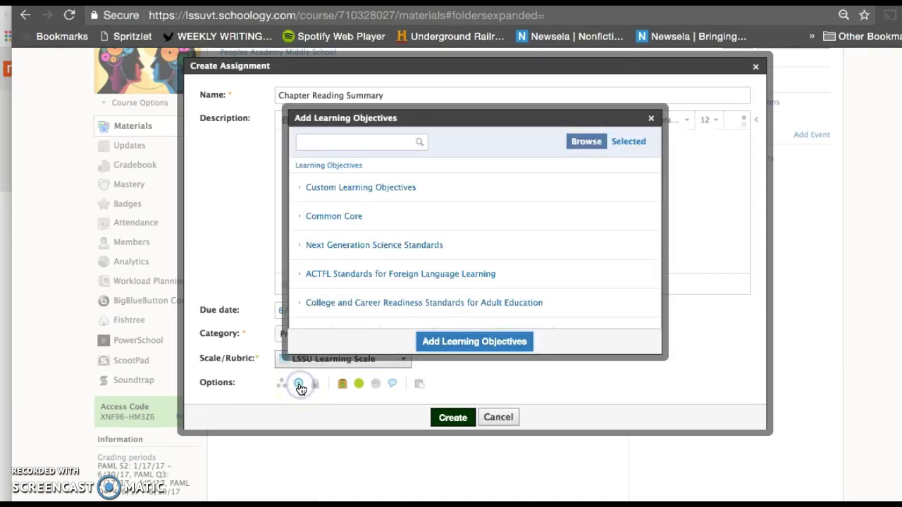
left_click(299, 188)
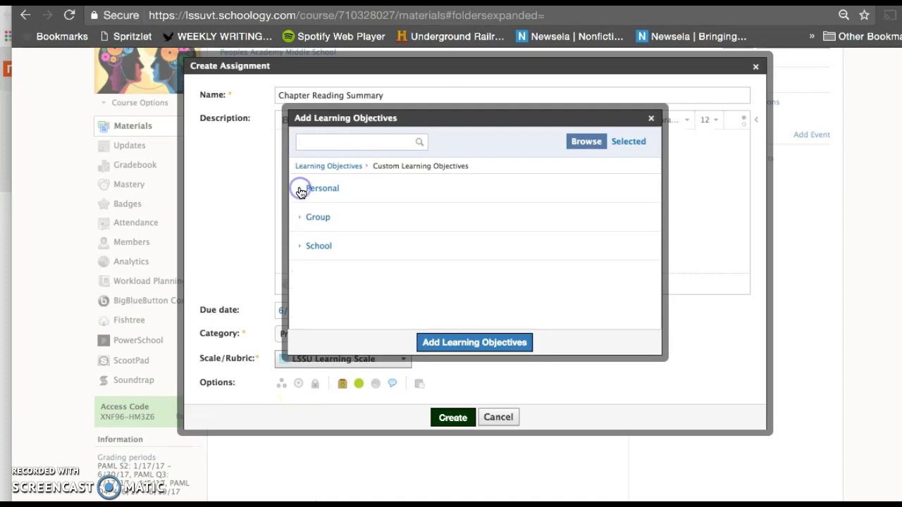
left_click(302, 190)
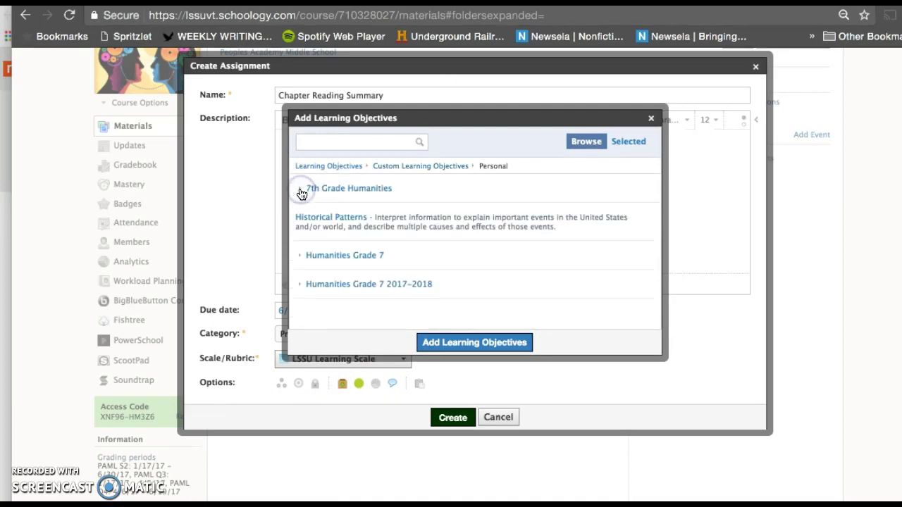
left_click(301, 287)
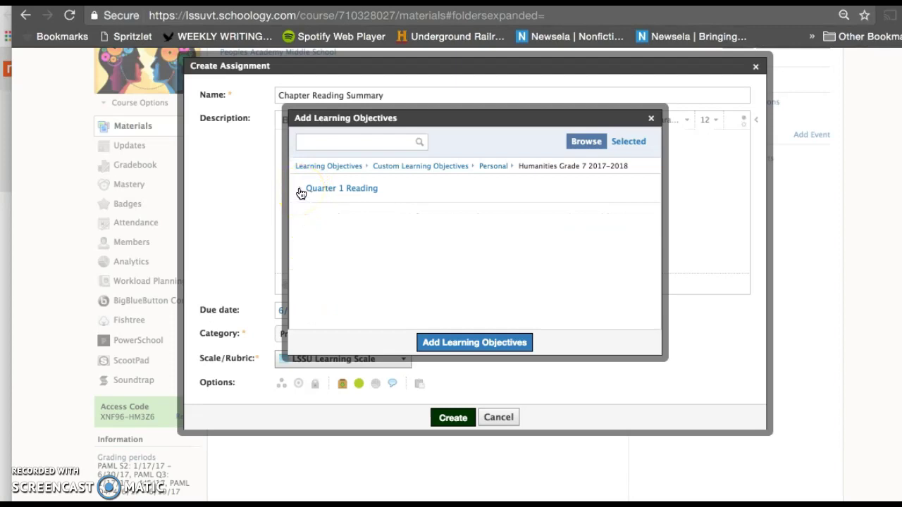
left_click(300, 191)
left_click(327, 204)
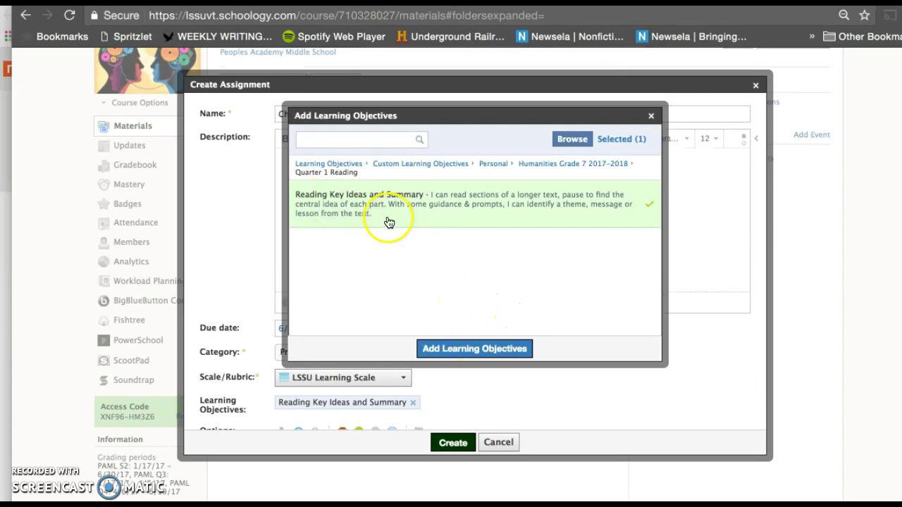
left_click(462, 348)
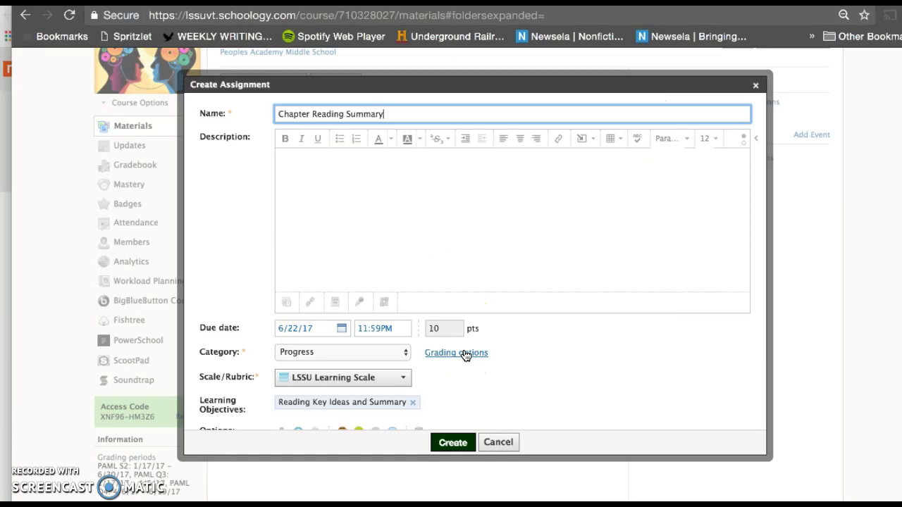
left_click(439, 444)
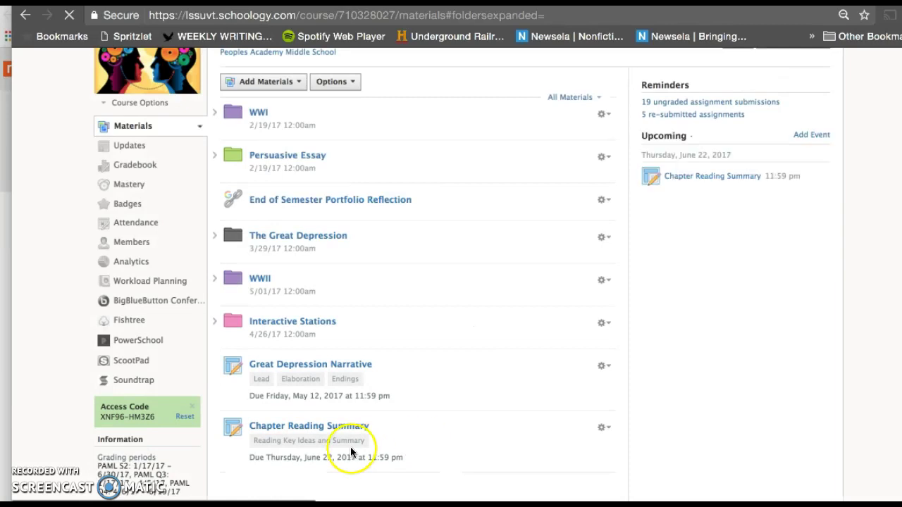
Start a new rubric in the personal resources
mouse_move(260, 437)
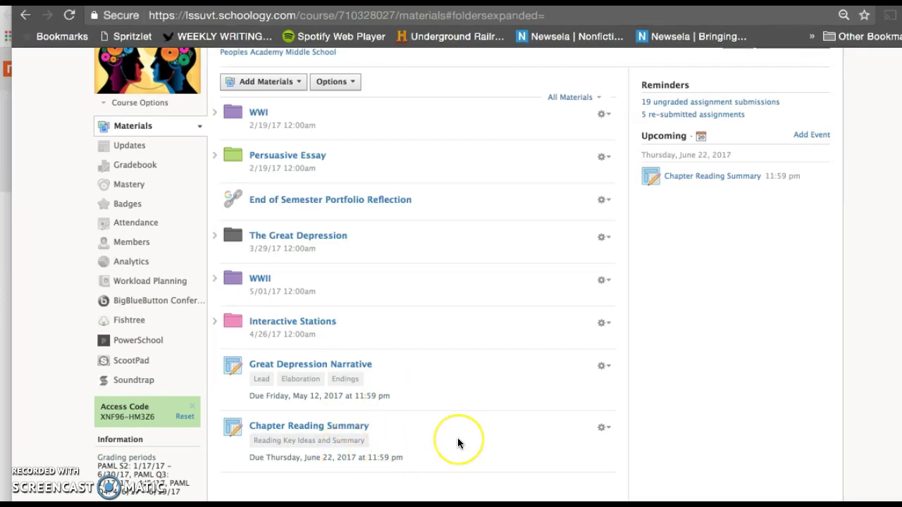
scroll(457, 440, "up", 1)
scroll(458, 442, "up", 1)
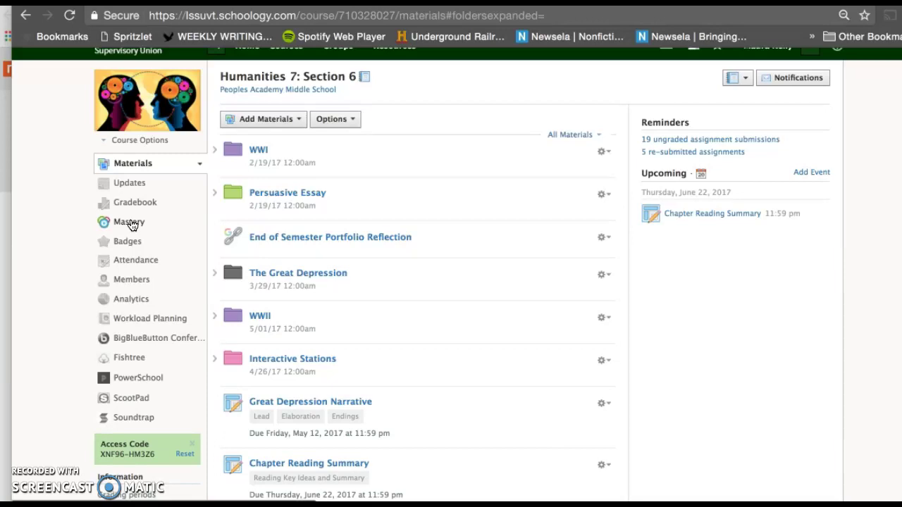
scroll(129, 224, "up", 1)
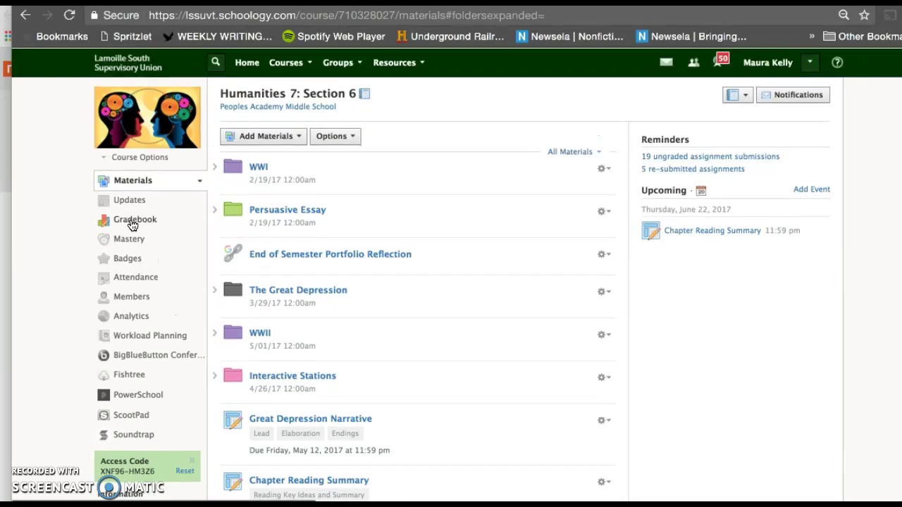
left_click(390, 62)
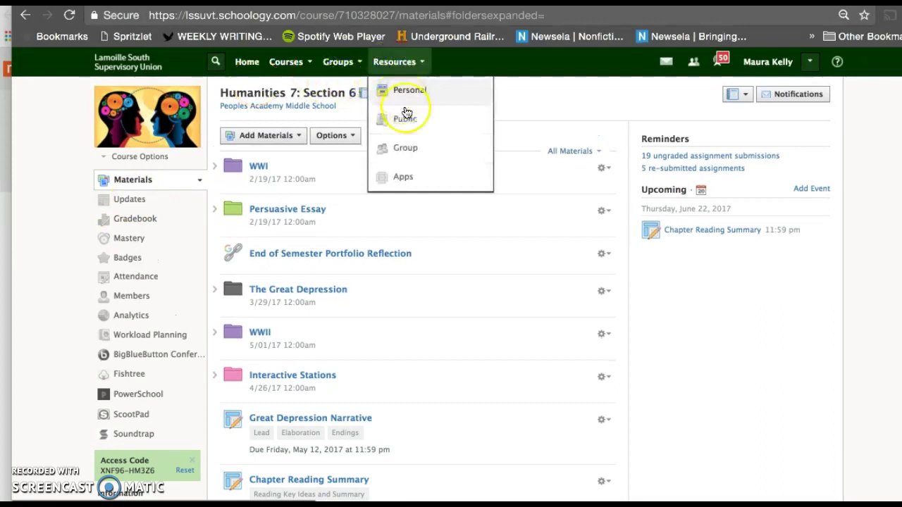
left_click(413, 176)
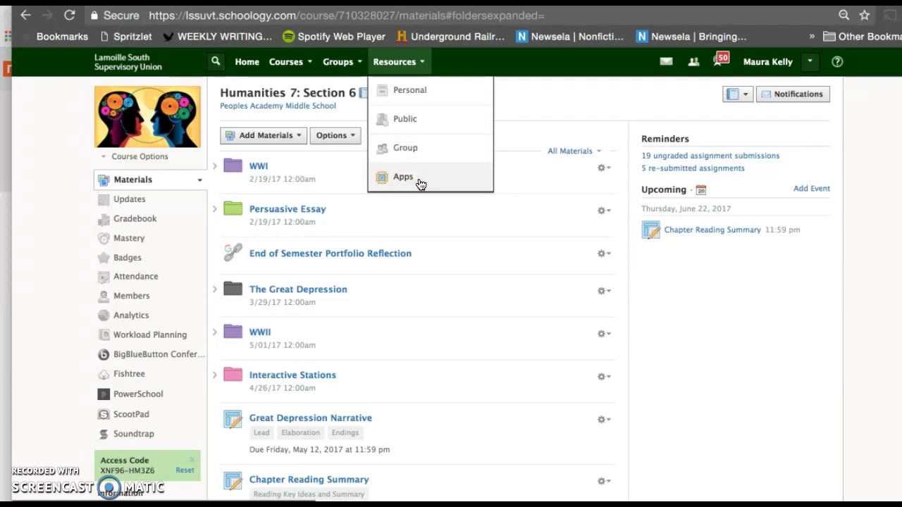
left_click(423, 96)
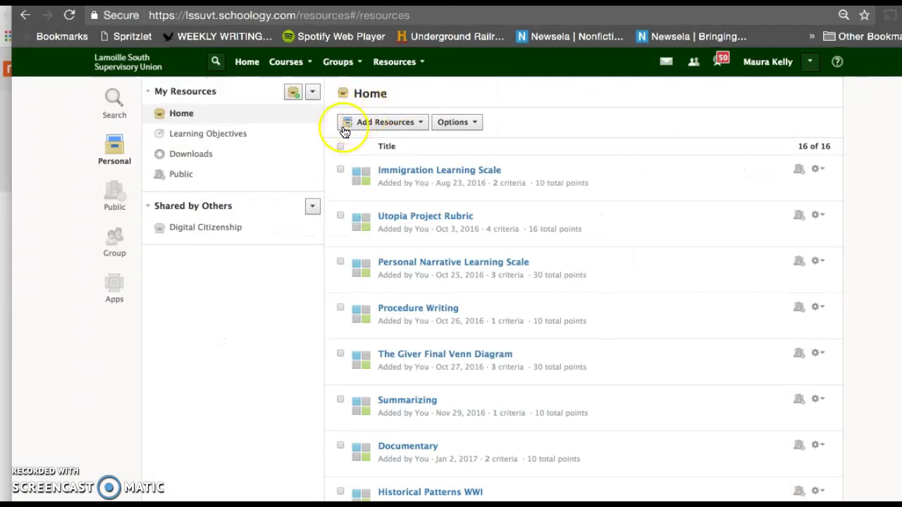
left_click(346, 122)
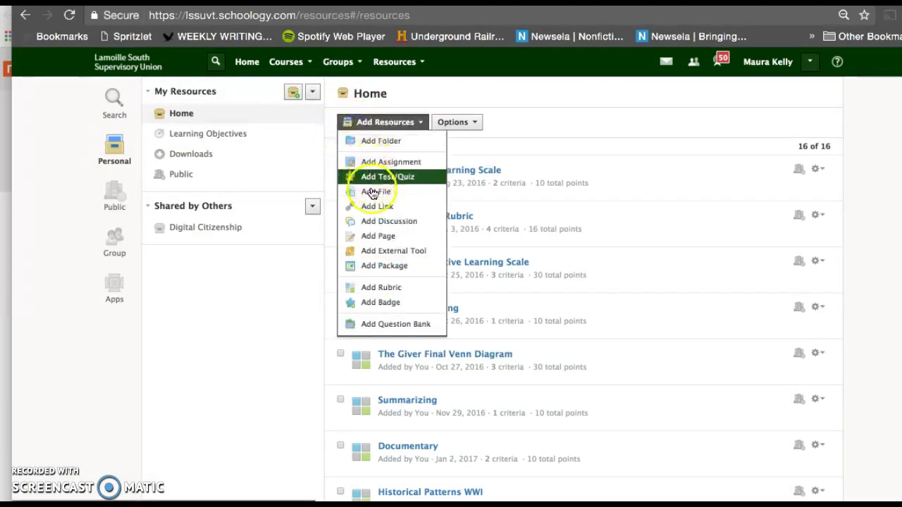
left_click(380, 287)
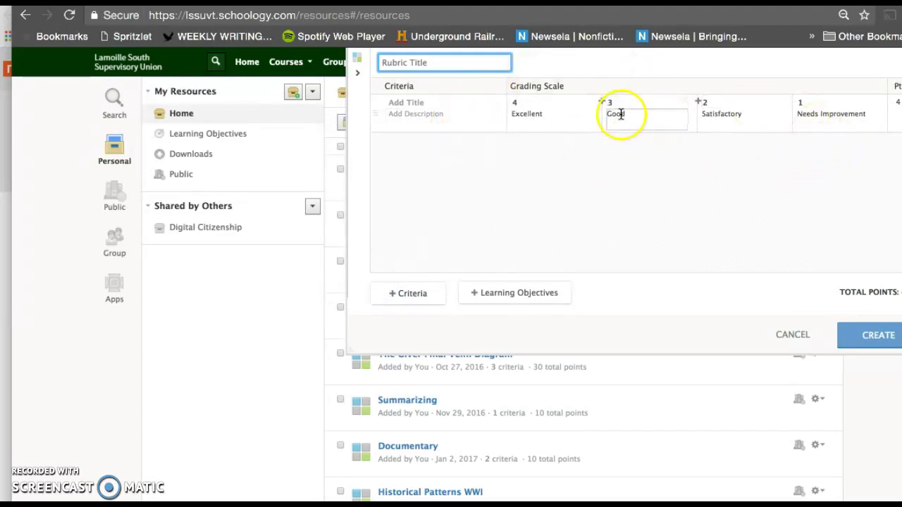
Insert an extra level before the rubric's first grading level and add the Quarter 1 Reading objective "Reading Key Ideas and Summary" as a criterion
left_click(504, 102)
left_click(532, 100)
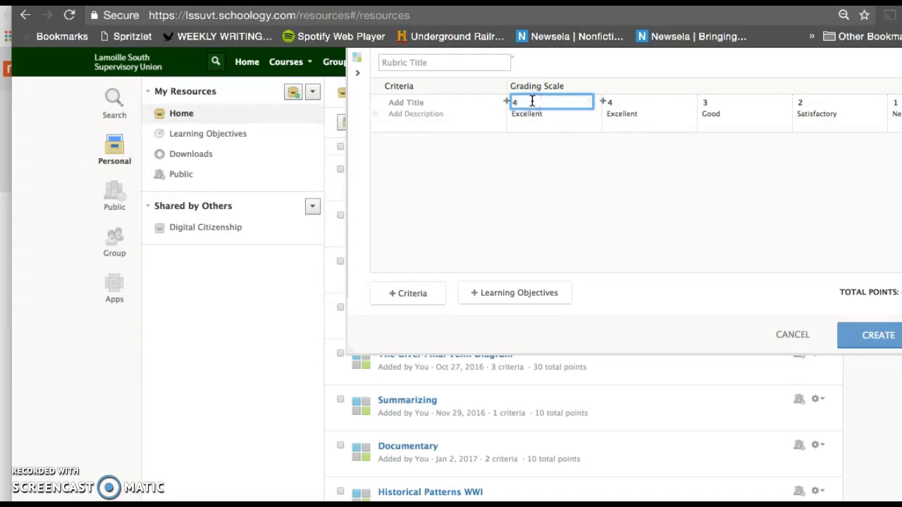
left_click(479, 292)
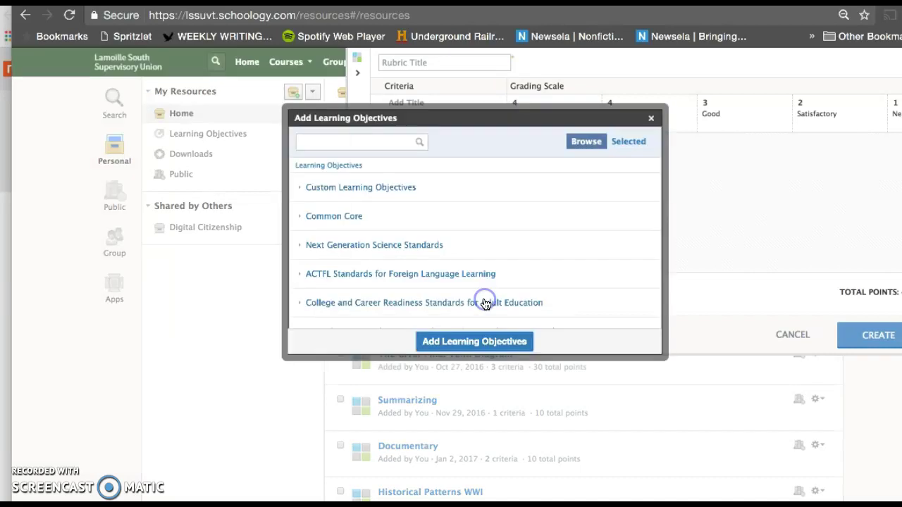
left_click(372, 197)
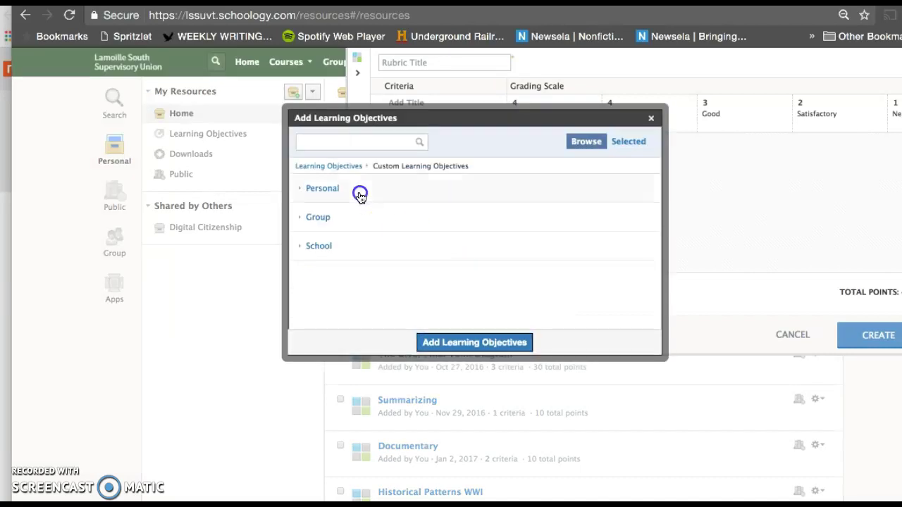
left_click(360, 191)
left_click(376, 286)
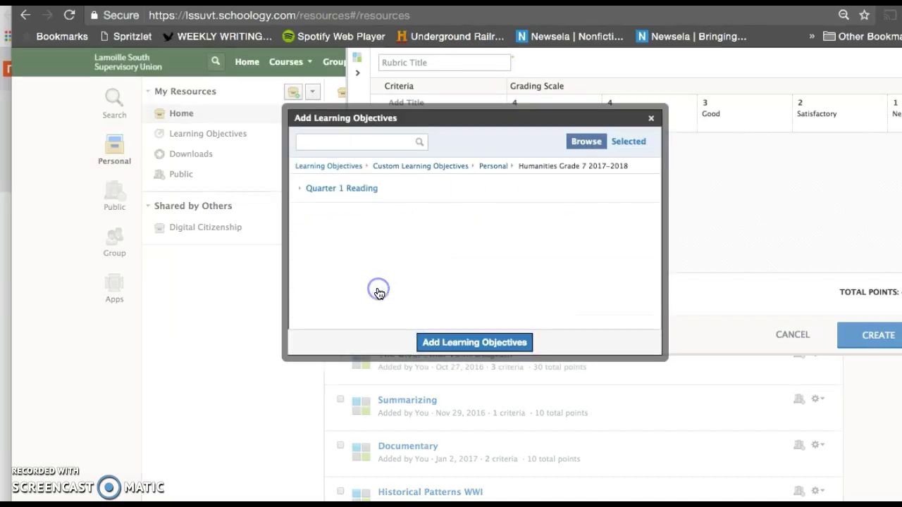
left_click(356, 191)
left_click(359, 205)
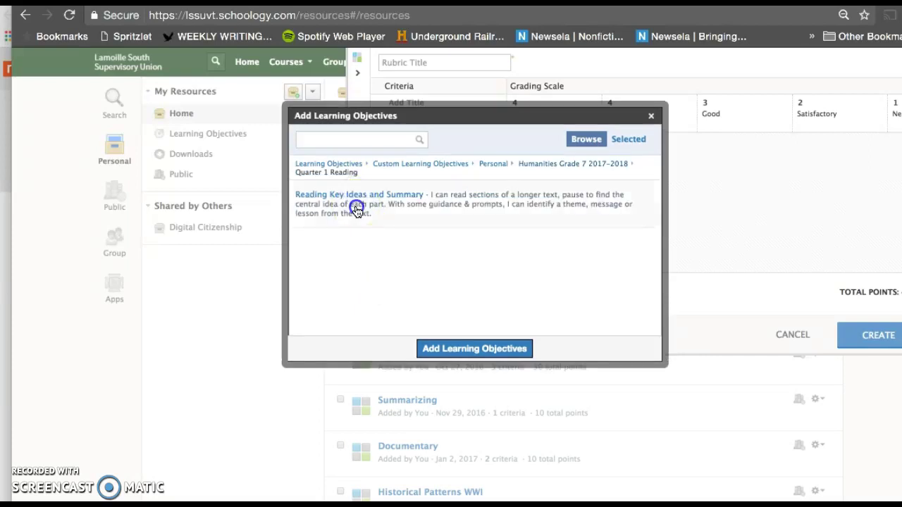
left_click(490, 358)
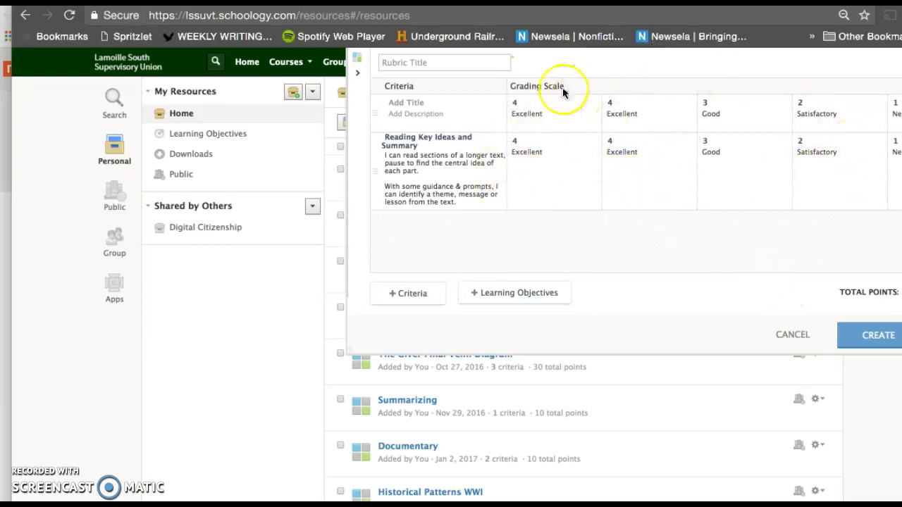
Title the rubric "Sample Rubric", name its blank criterion "sample", and create the rubric
left_click(877, 338)
left_click(442, 93)
type("Sample")
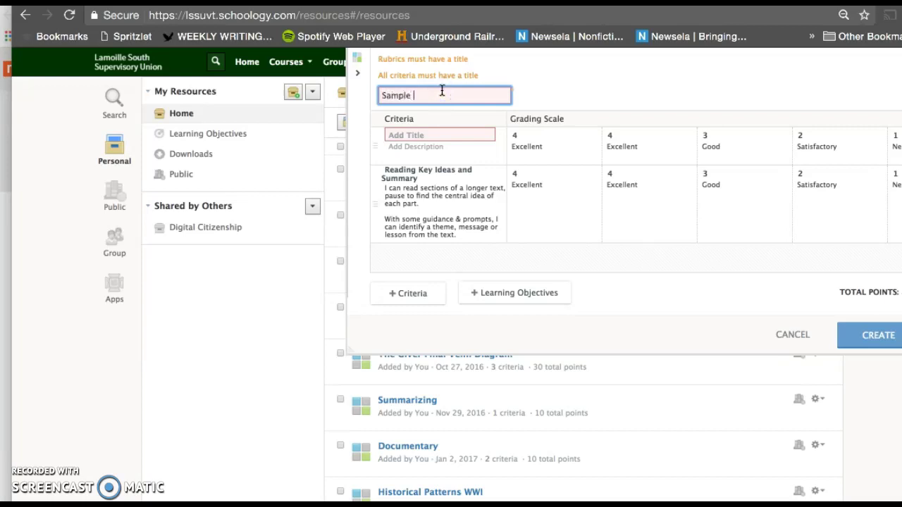
type(" Rubric")
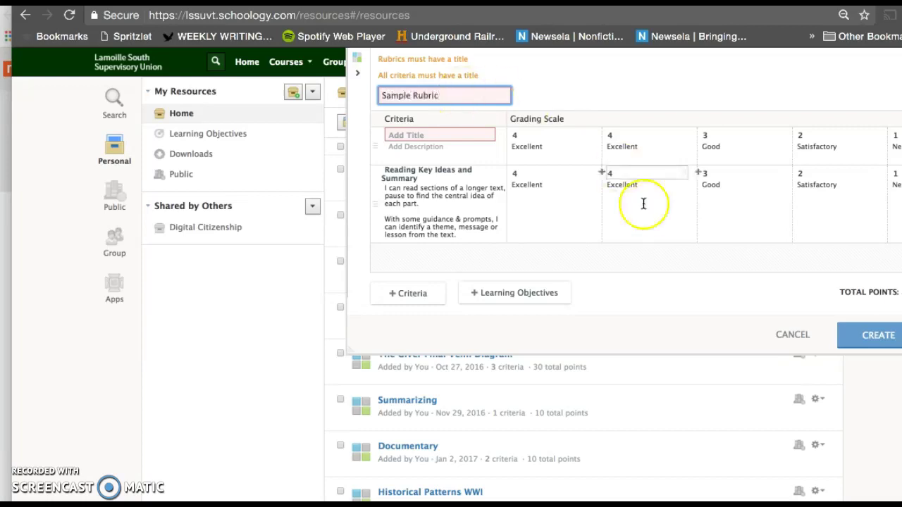
left_click(854, 336)
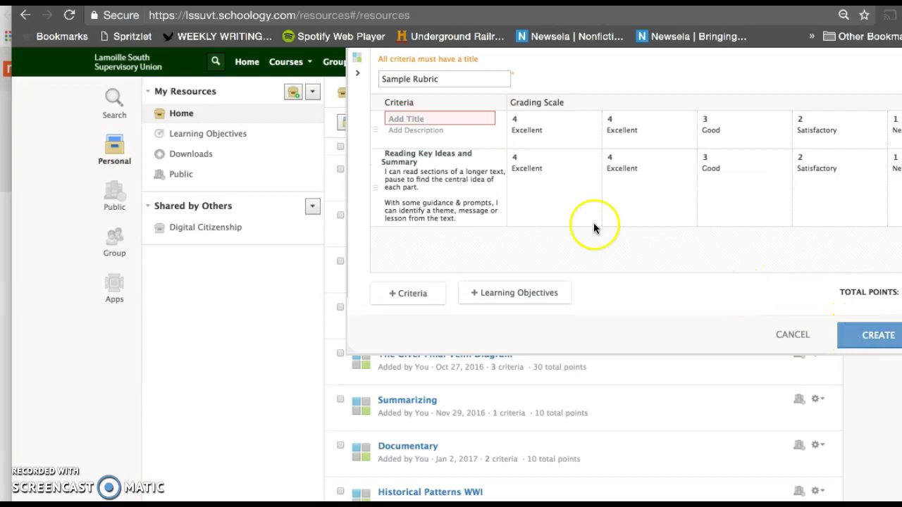
left_click(429, 118)
type("sample")
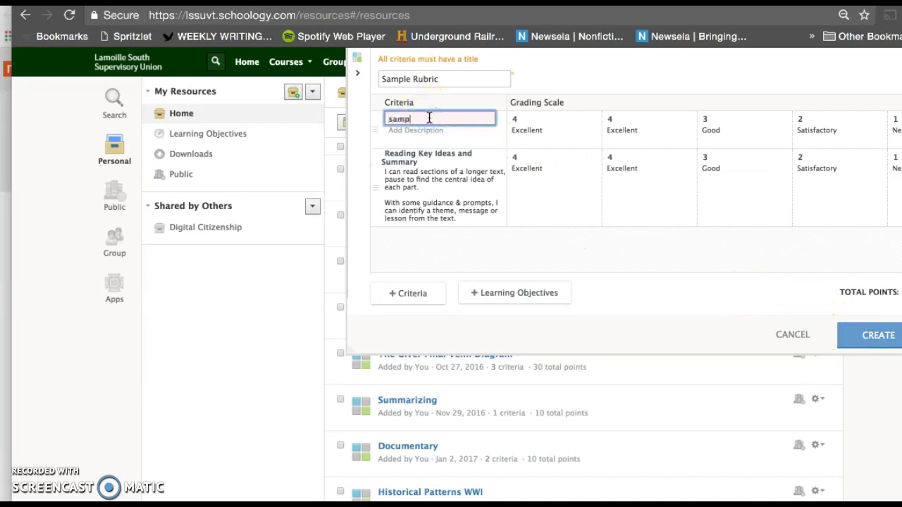
left_click(878, 333)
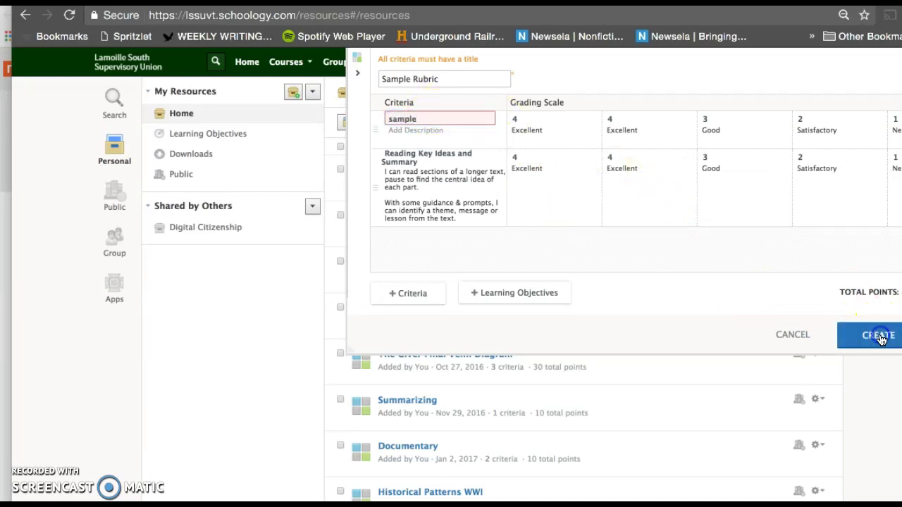
left_click(295, 65)
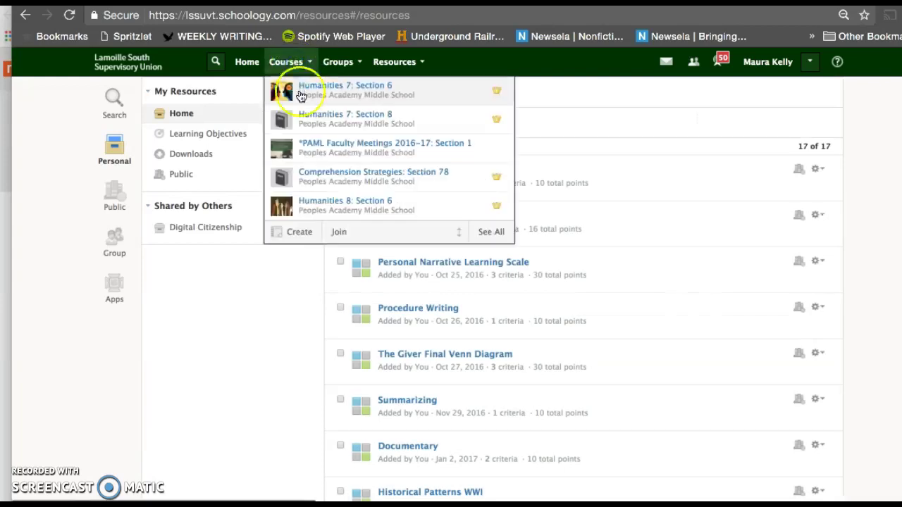
left_click(307, 97)
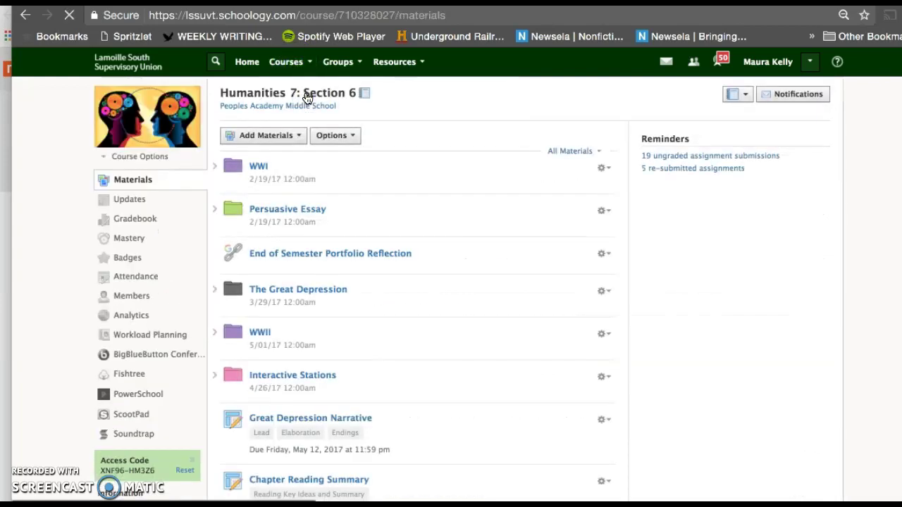
left_click(280, 136)
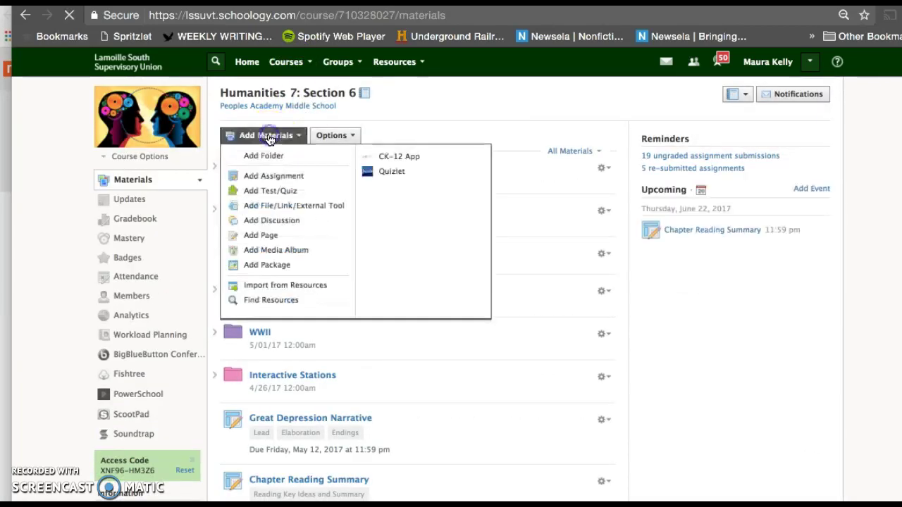
left_click(277, 177)
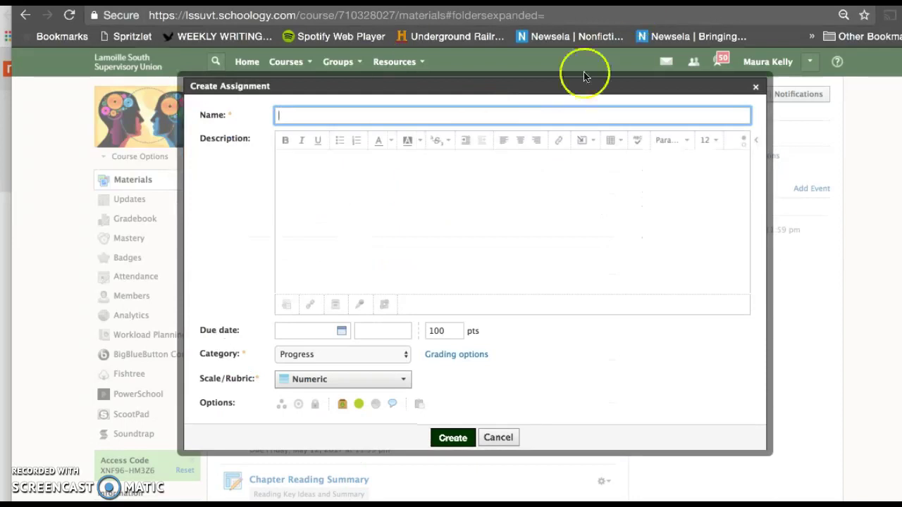
left_click(497, 437)
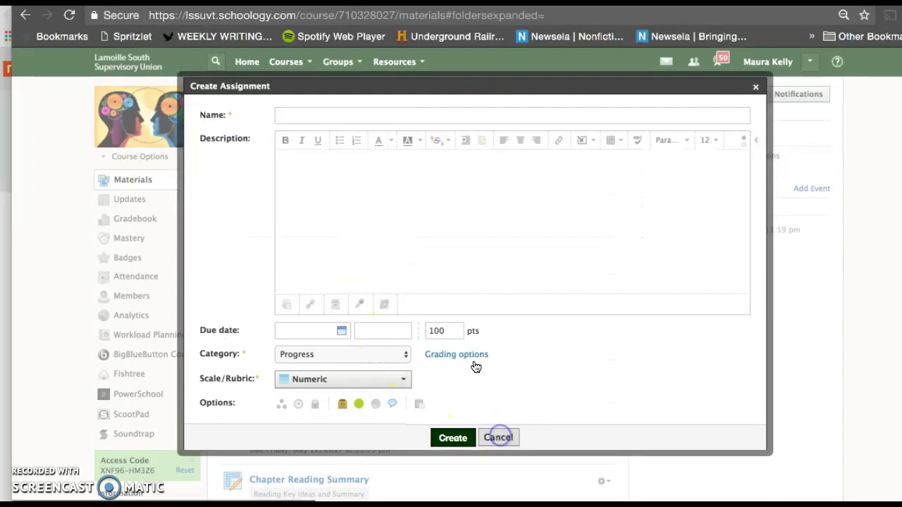
Add the "Sample Rubric" from the personal resources to the Humanities 7: Section 6 course
left_click(401, 64)
left_click(412, 93)
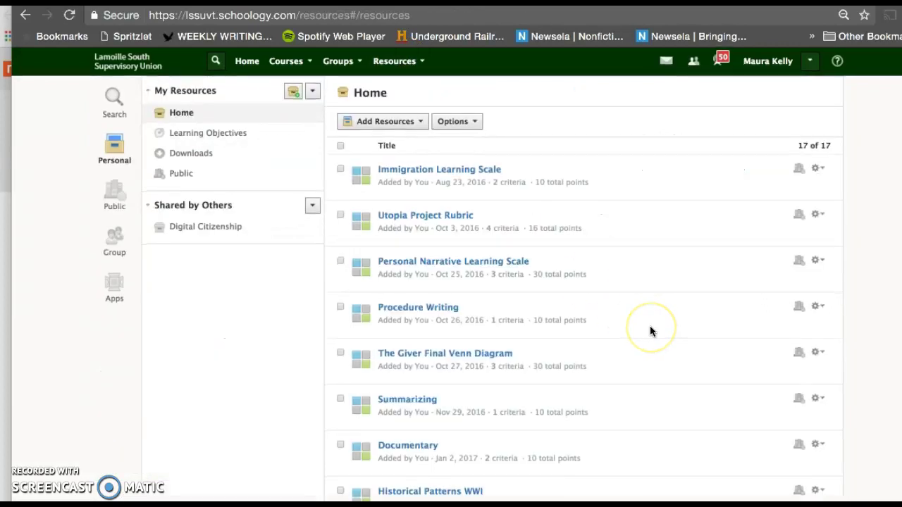
scroll(650, 328, "down", 5)
scroll(650, 331, "down", 4)
left_click(820, 266)
left_click(811, 296)
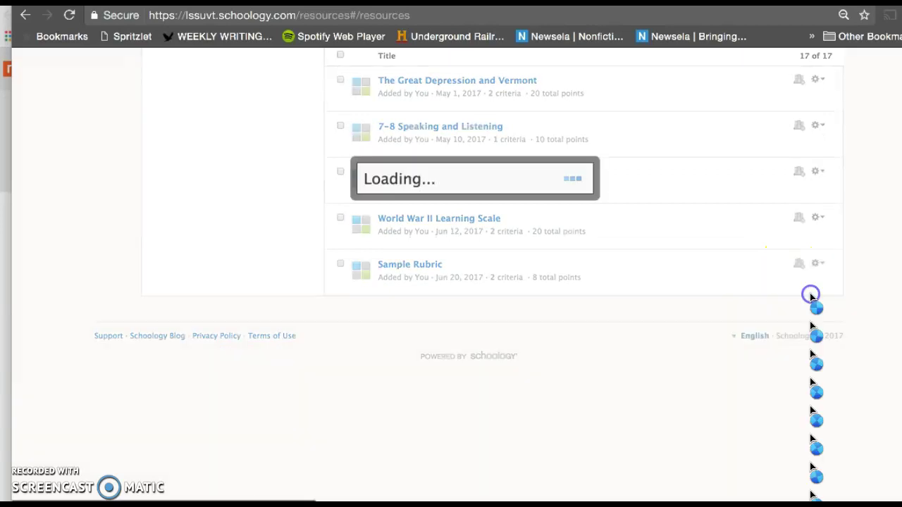
left_click(503, 235)
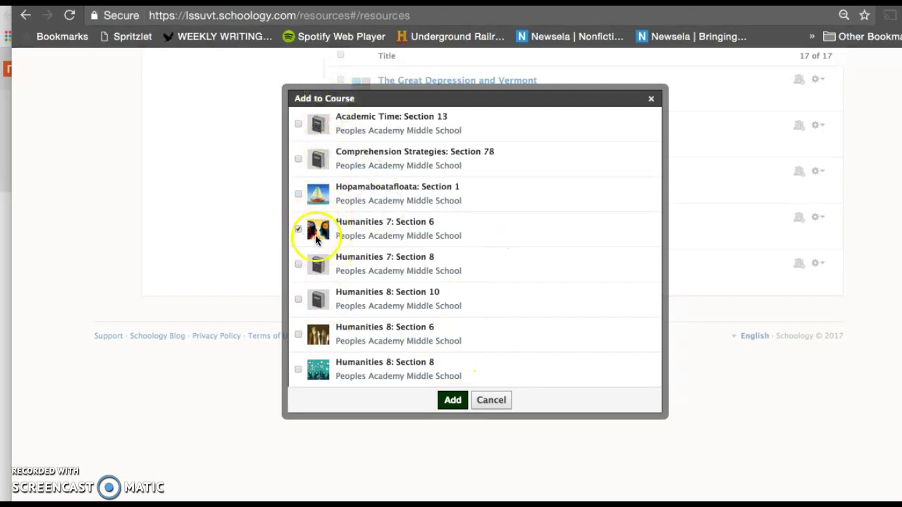
left_click(452, 401)
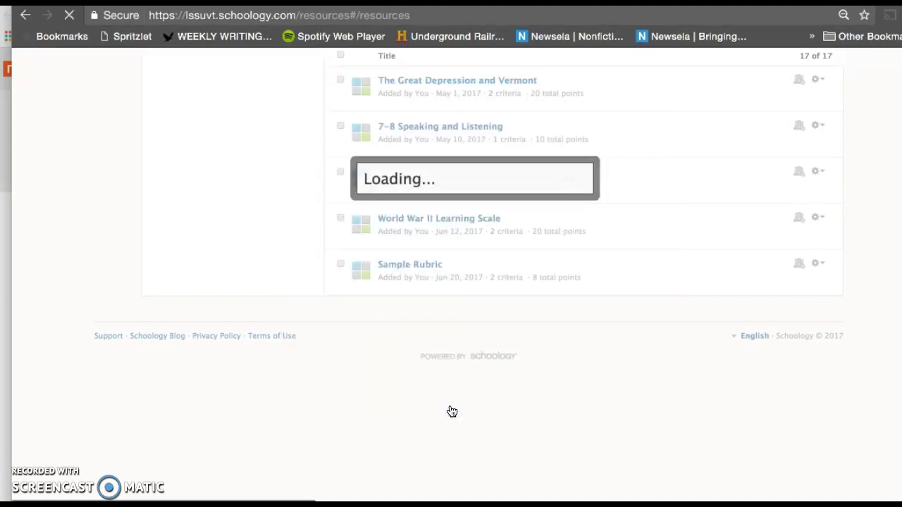
Start a new assignment in Humanities 7: Section 6 named "Sample Rubric/ learning scale" with the due date 6/20/17
left_click(288, 62)
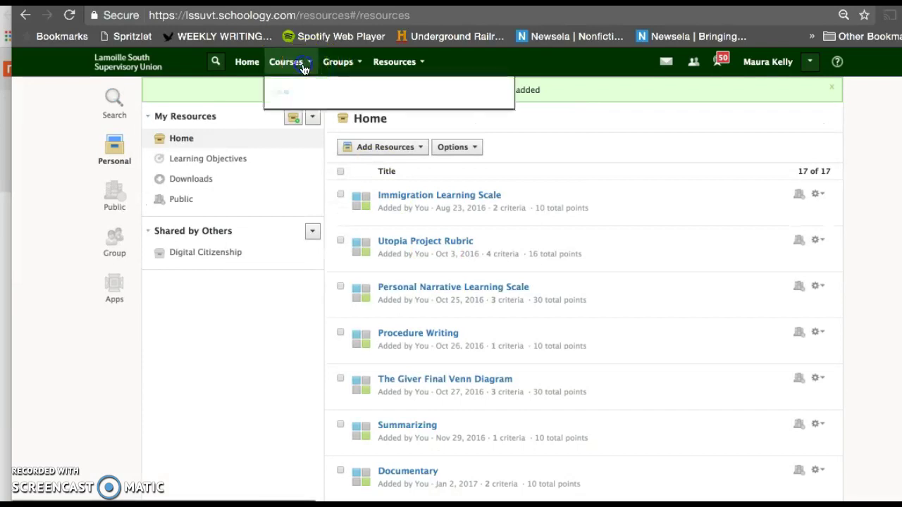
left_click(319, 90)
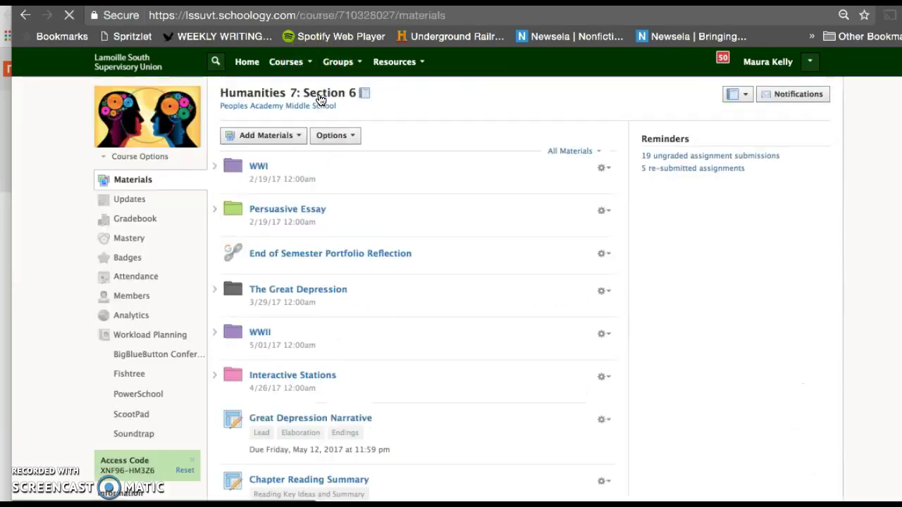
left_click(279, 136)
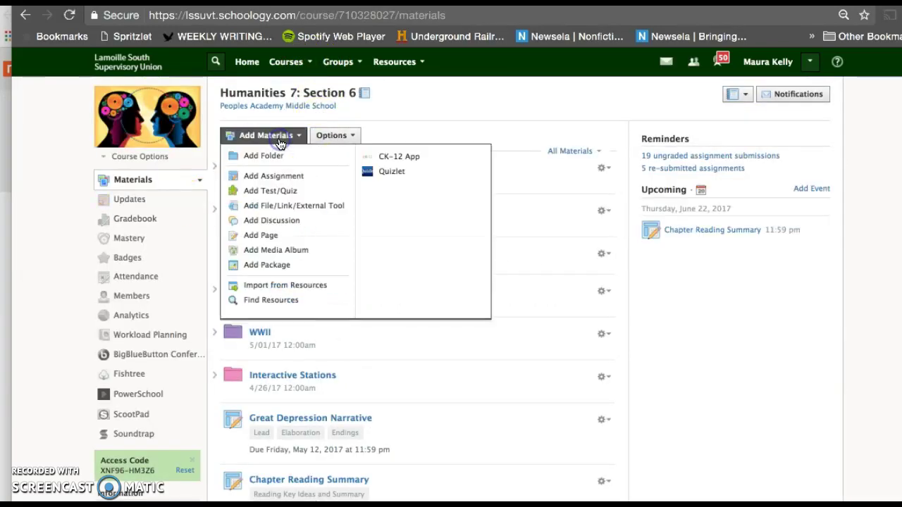
left_click(294, 176)
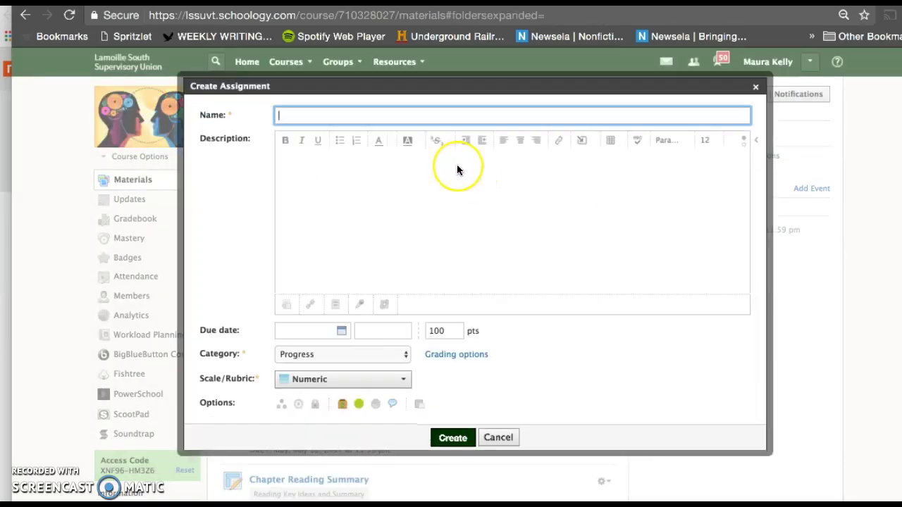
type("Sample Ru")
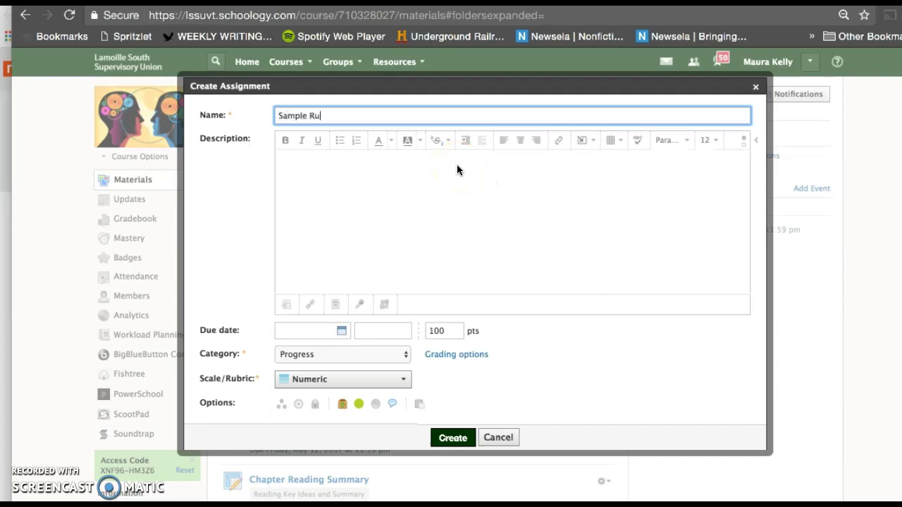
type("bric/ learning scale")
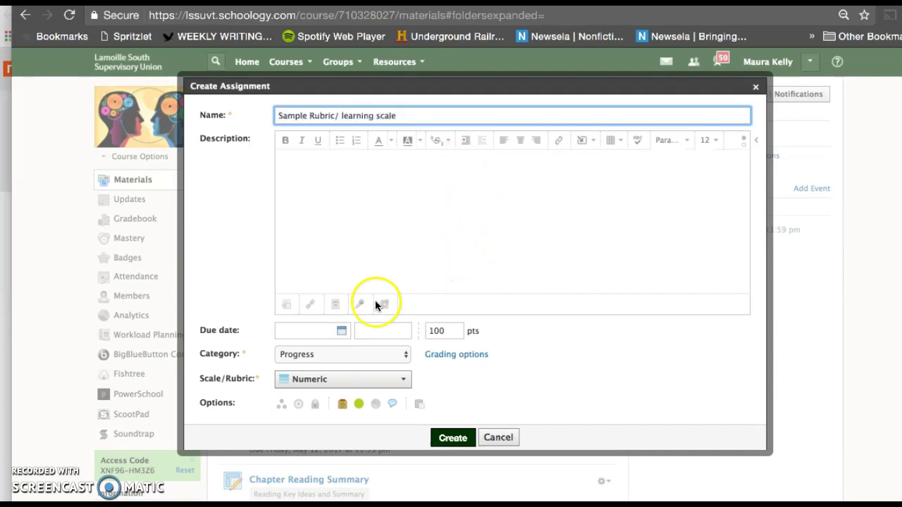
left_click(324, 331)
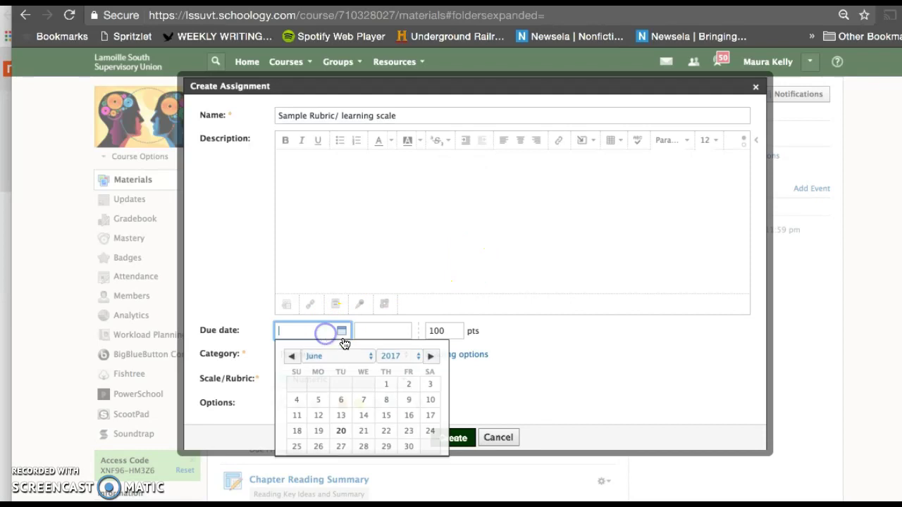
left_click(342, 432)
scroll(418, 348, "down", 1)
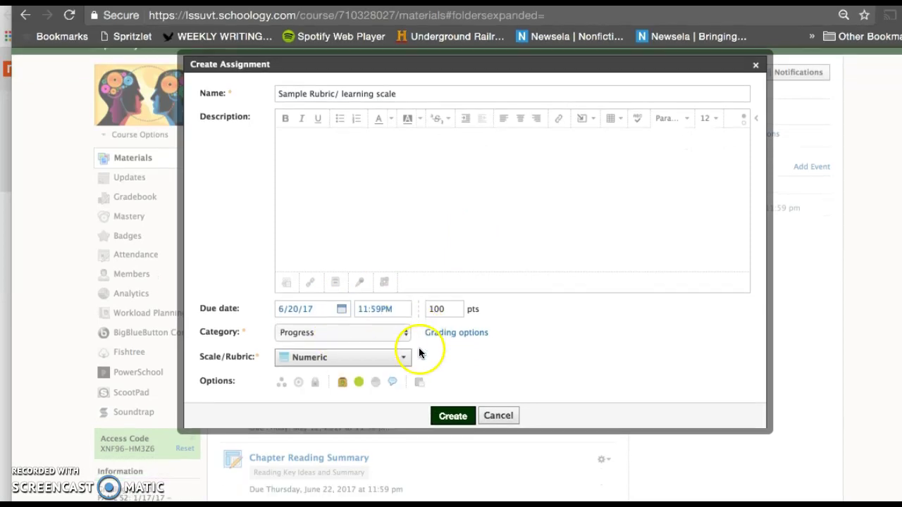
Choose "Sample Rubric" as the assignment's scale/rubric and create the assignment
left_click(391, 360)
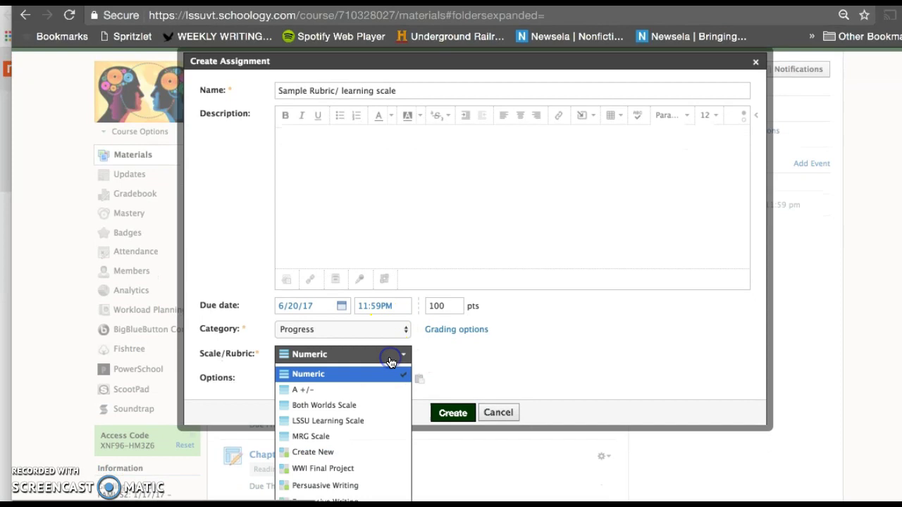
scroll(390, 361, "down", 3)
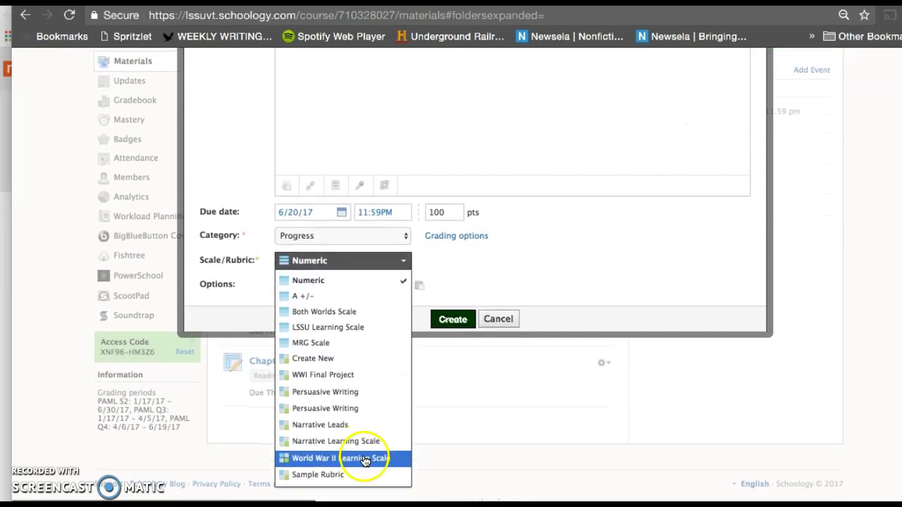
left_click(363, 474)
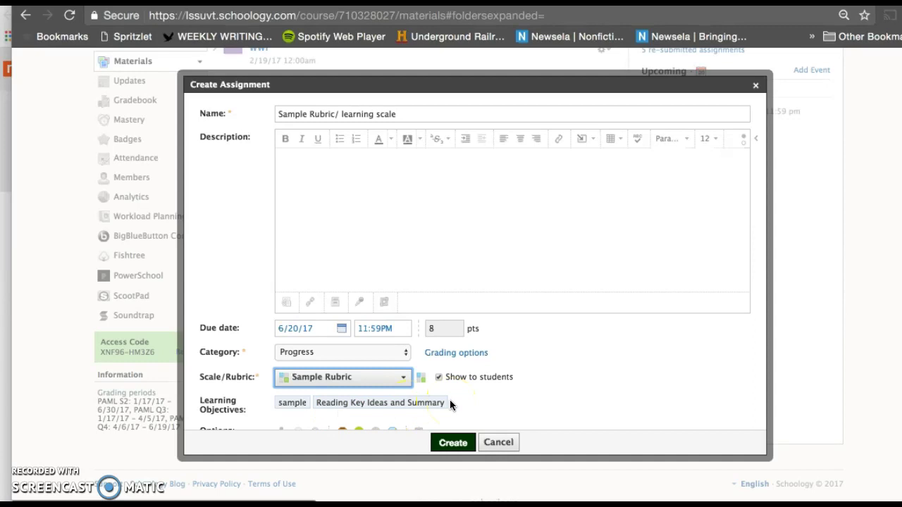
left_click(456, 443)
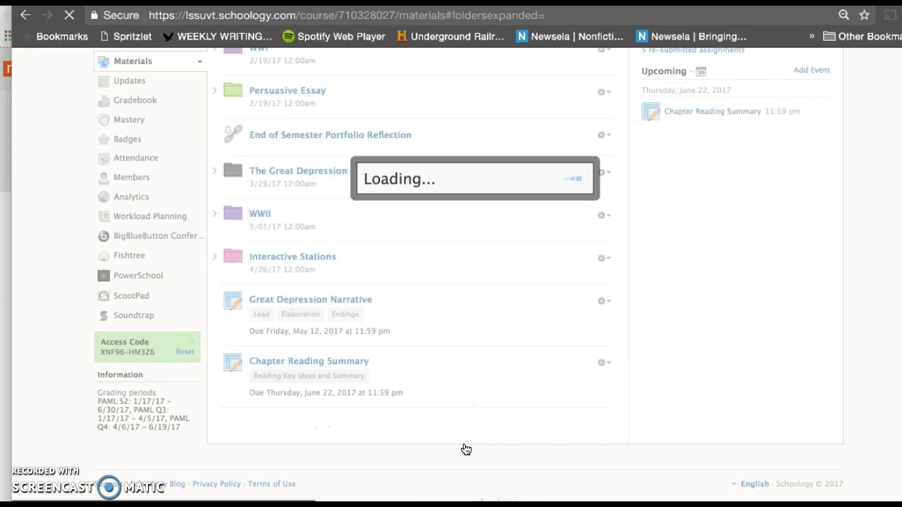
left_click(466, 450)
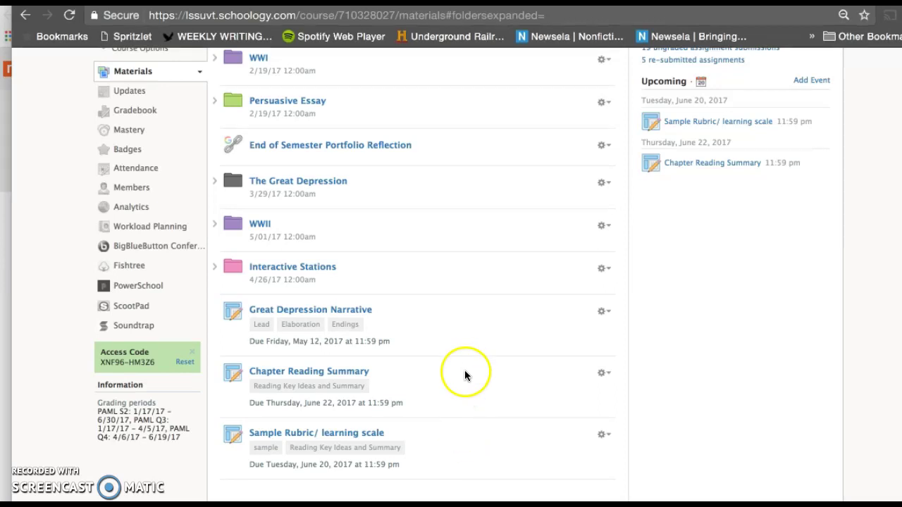
Open the choices for adding new material to the Humanities 7: Section 6 course
scroll(464, 381, "up", 2)
scroll(464, 401, "up", 1)
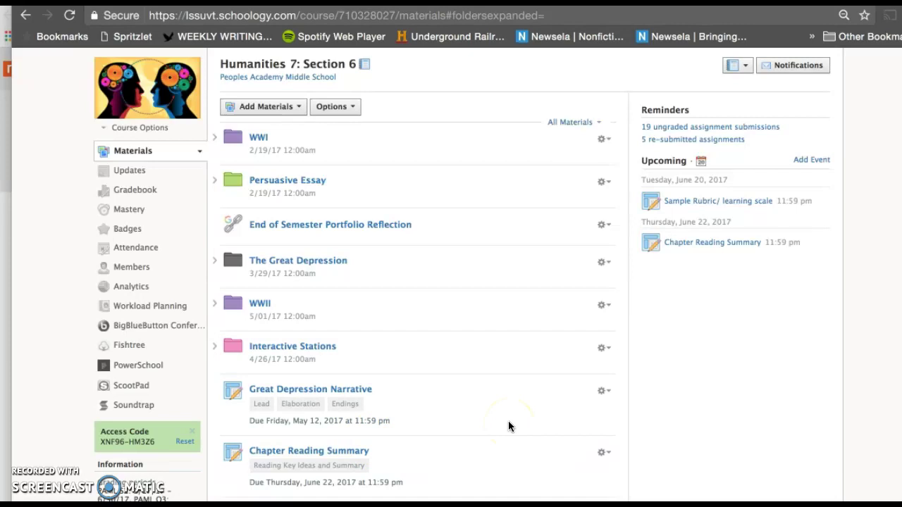
left_click_drag(509, 426, 425, 336)
left_click(287, 111)
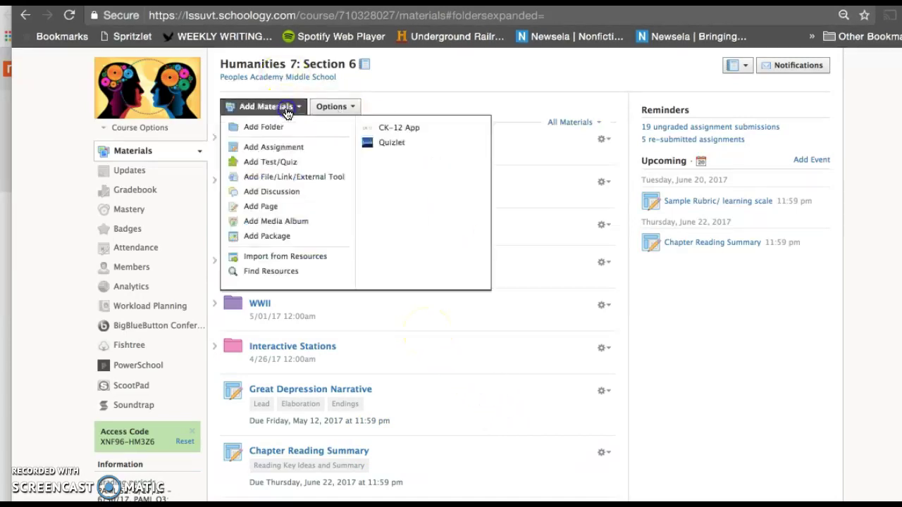